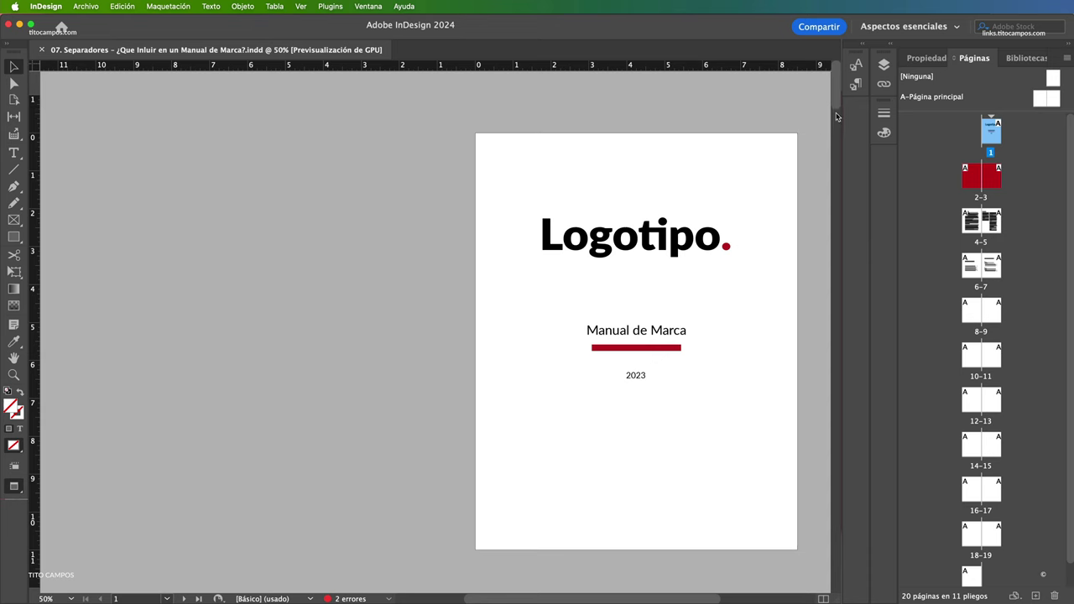
Go to the blank spread on pages 8–9 and turn off the preview so the margins are displayed
left_click_drag(835, 93, 833, 287)
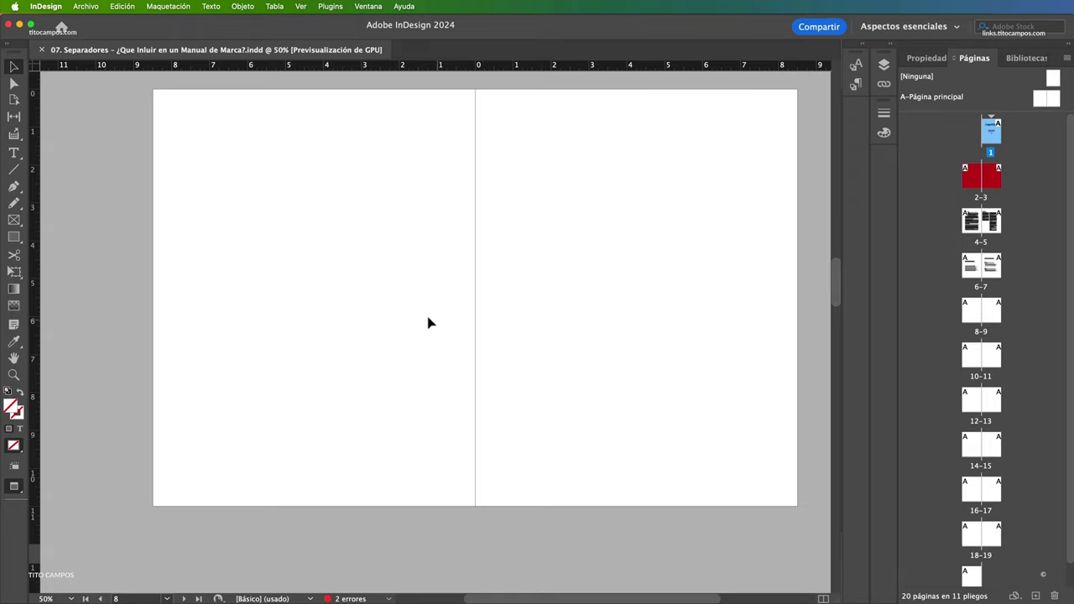
left_click(487, 332)
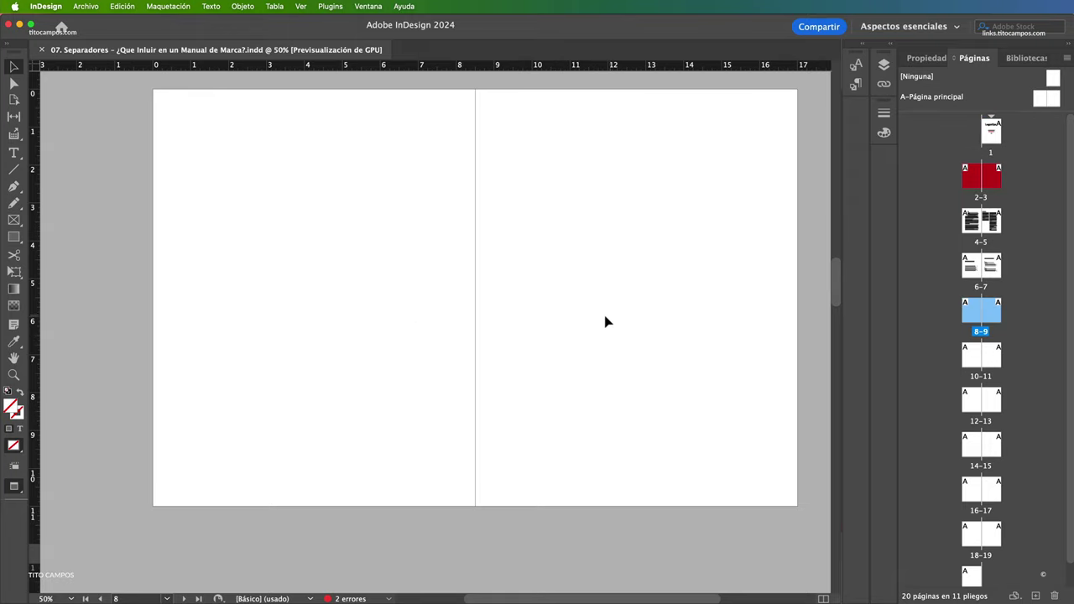
key("w")
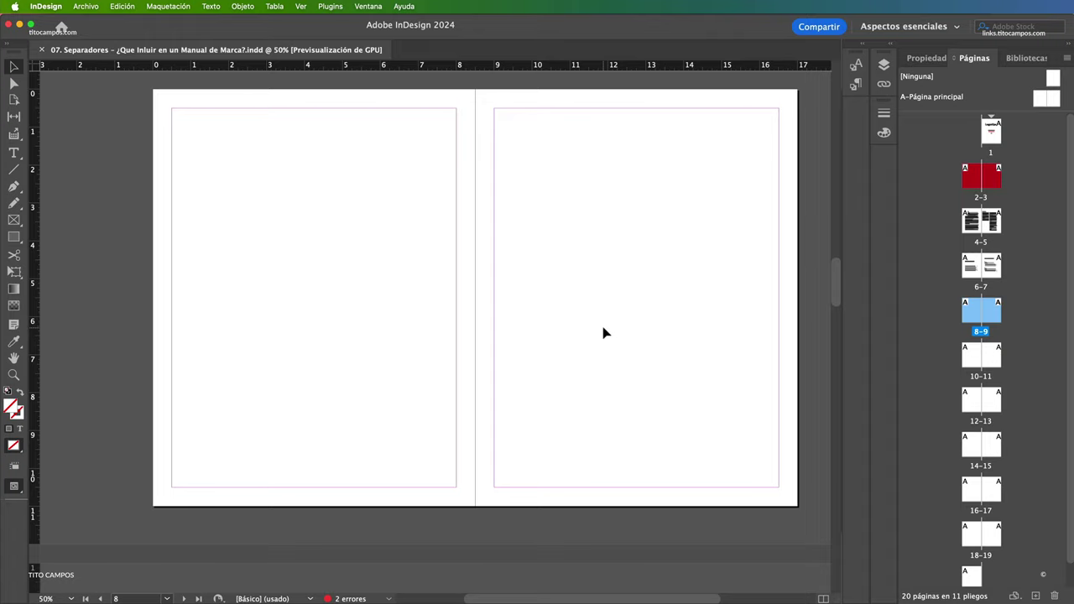
scroll(390, 394, "up", 1)
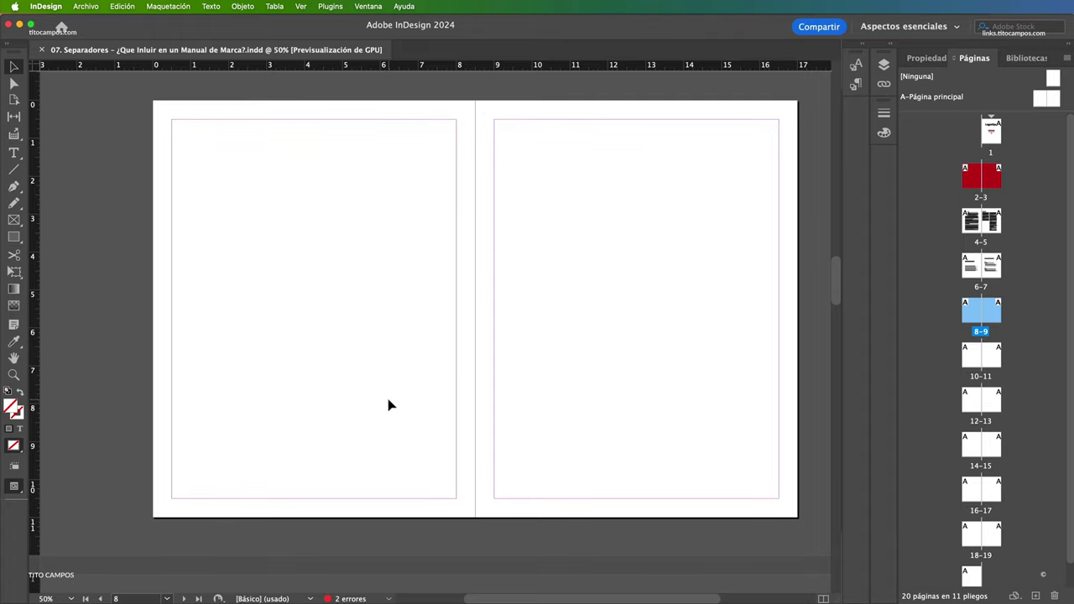
scroll(408, 373, "up", 1)
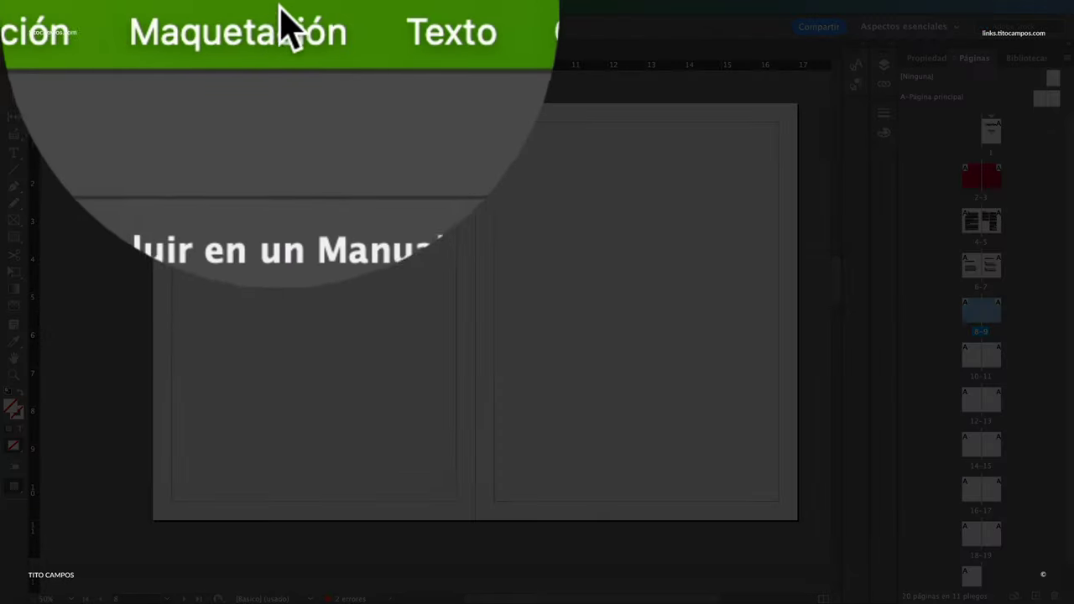
Start creating layout guides for the spread on pages 8–9 and set 8 rows
left_click(172, 7)
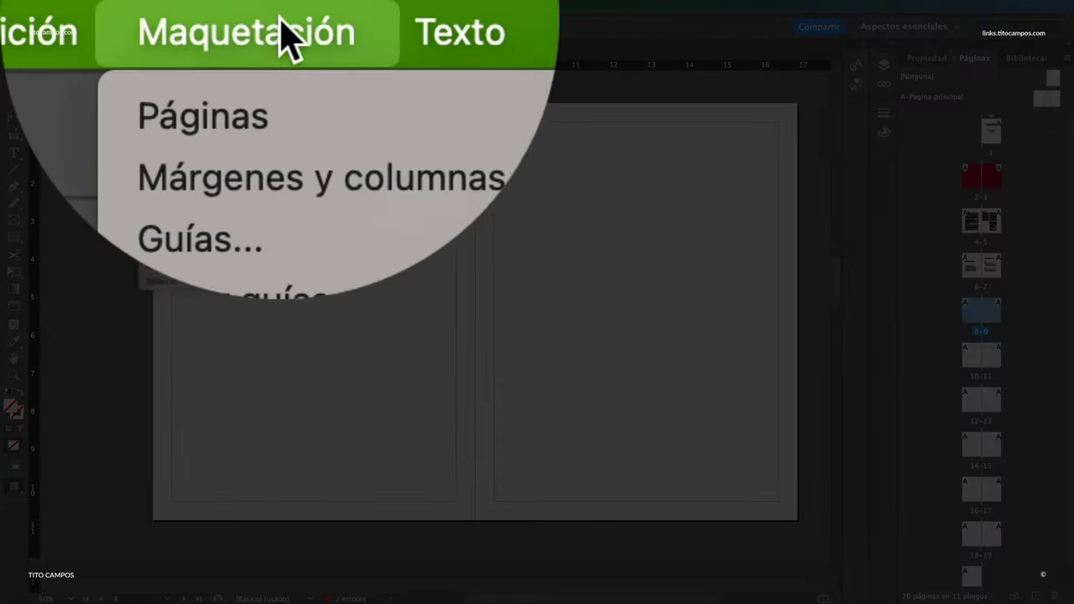
left_click(184, 79)
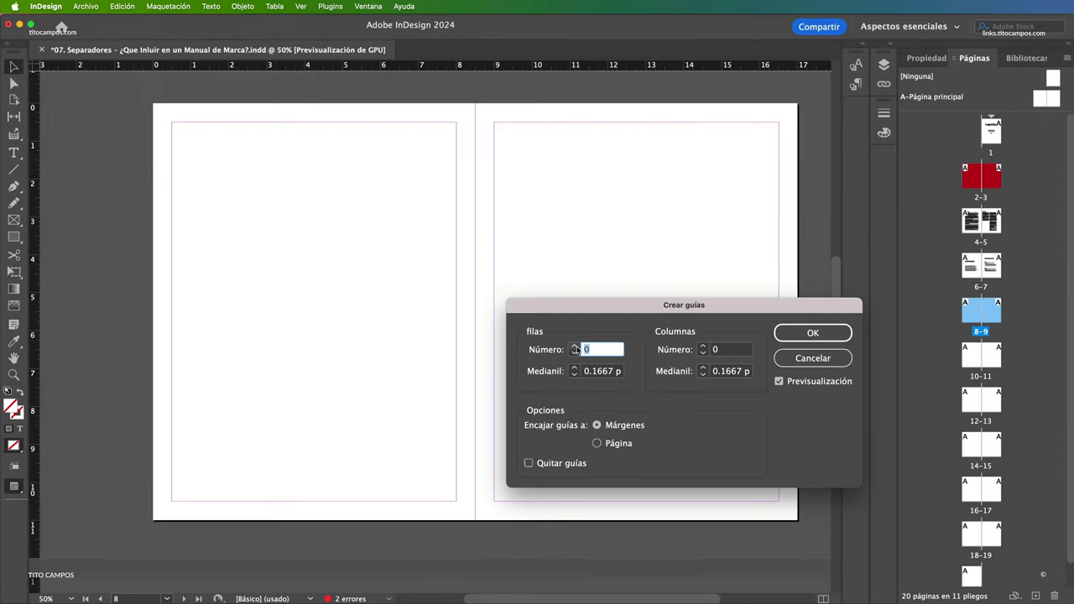
left_click(575, 346)
left_click(575, 347)
left_click(574, 346)
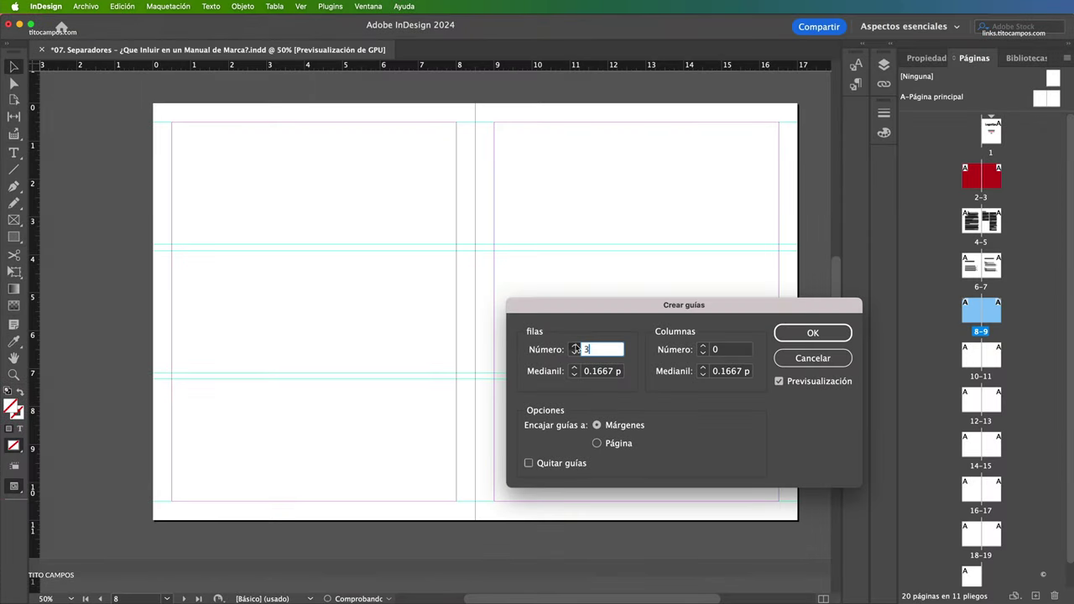
left_click(575, 346)
left_click(575, 346)
left_click(575, 347)
left_click(574, 347)
left_click(575, 347)
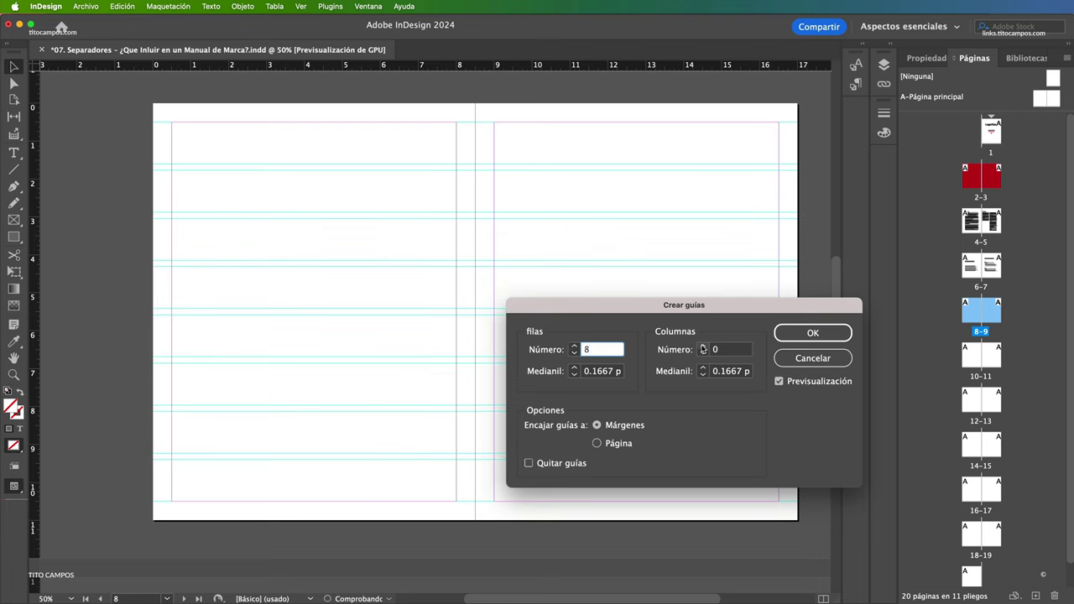
Set the guides to 8 columns, fit them to the margins and create them
left_click(703, 346)
left_click(703, 346)
left_click(703, 346)
left_click(703, 347)
left_click(703, 346)
left_click(703, 346)
left_click(703, 346)
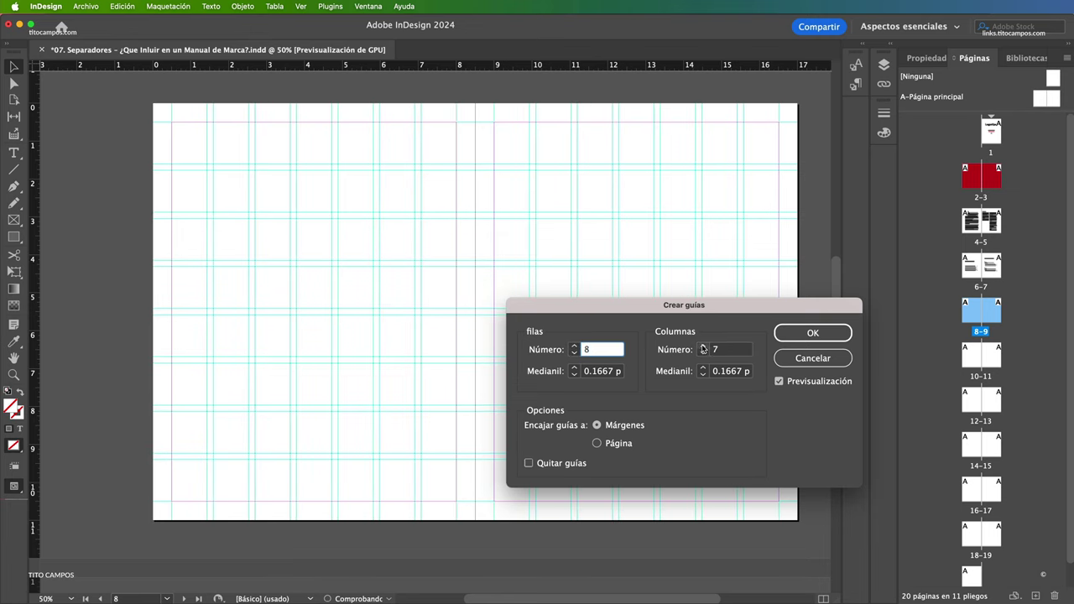
left_click(703, 347)
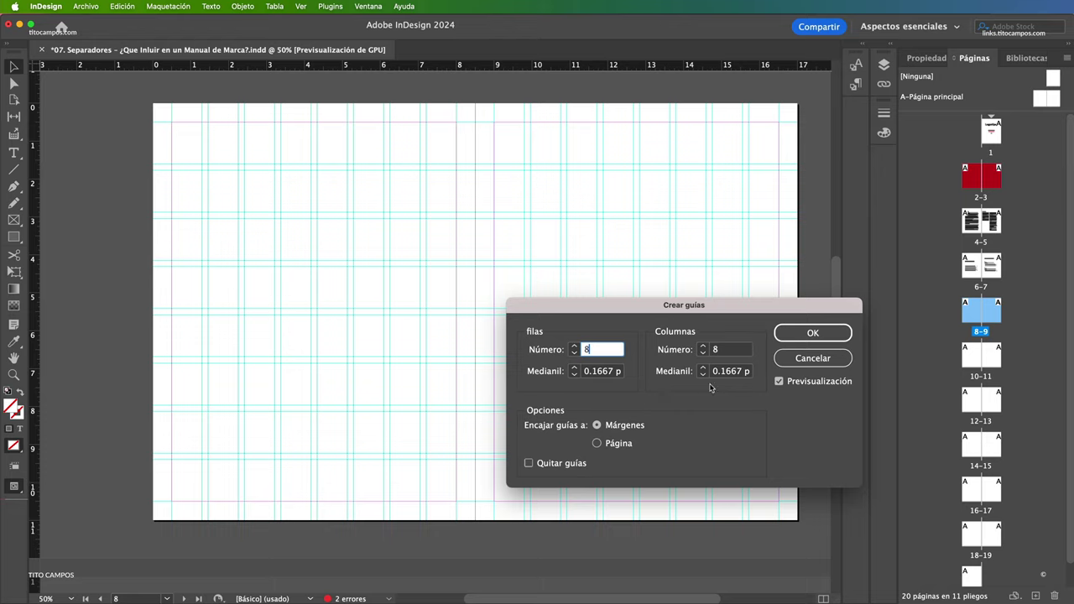
left_click(597, 427)
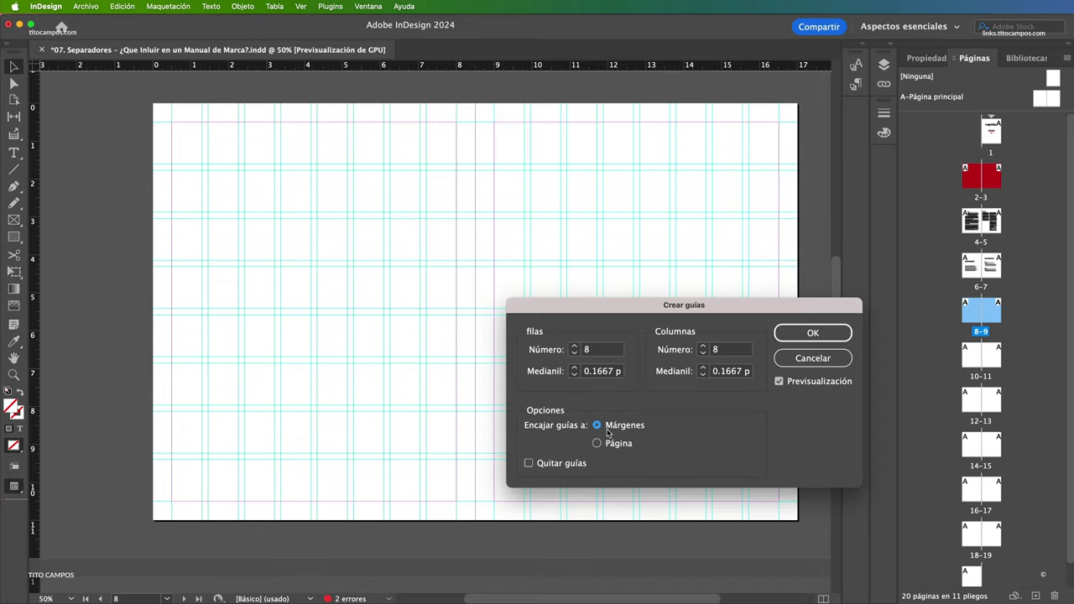
left_click(811, 334)
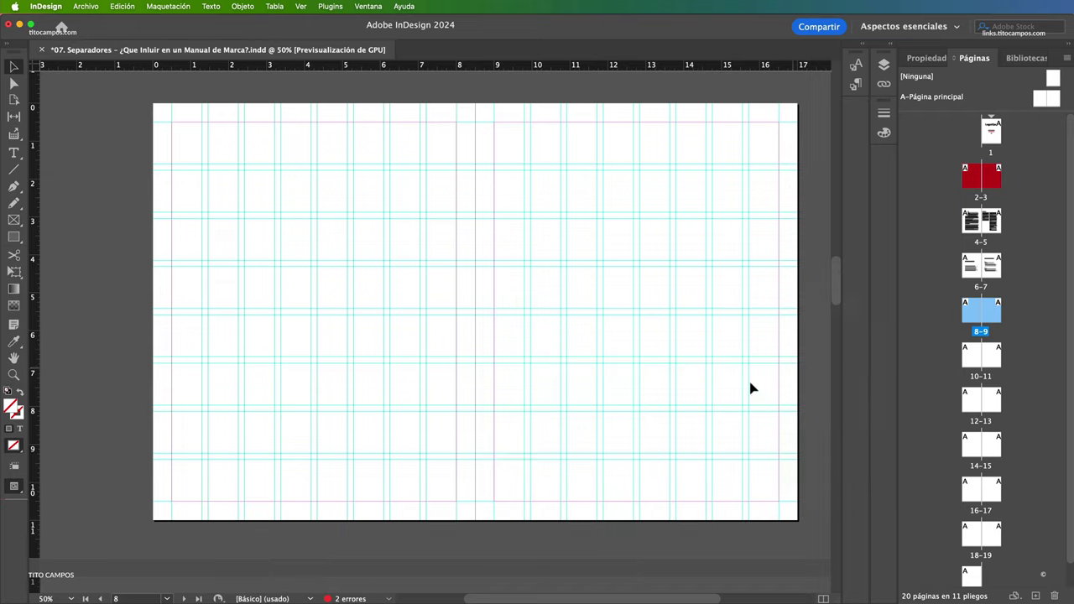
Add a text frame on page 8 between the guides and enter "Sección 01"
left_click(15, 155)
left_click_drag(211, 268, 346, 312)
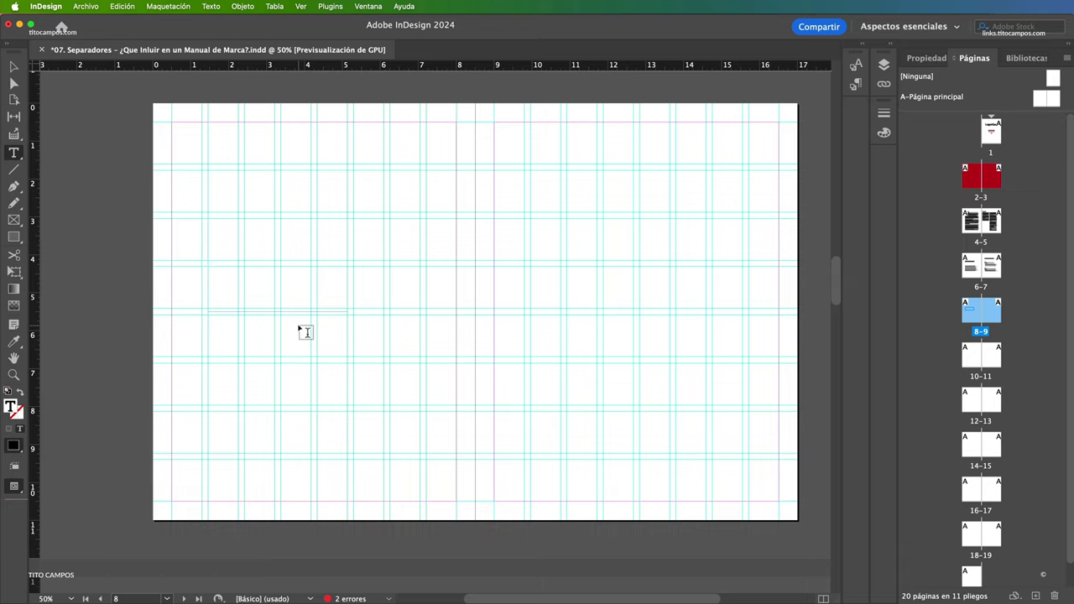
type("Sección 01")
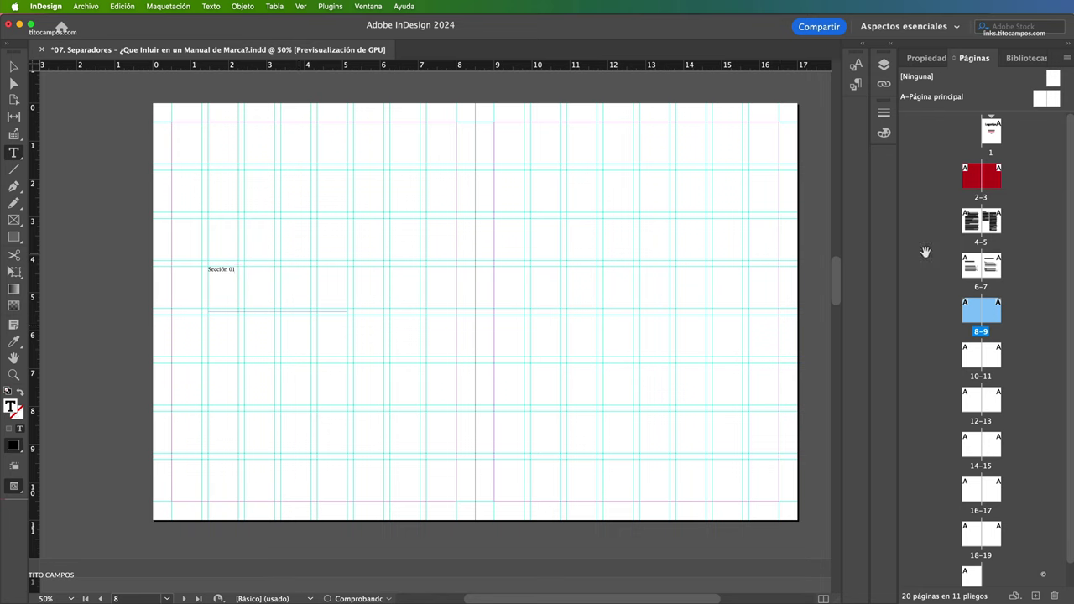
Set the font of the "Sección 01" text to Lato Black
triple_click(238, 273)
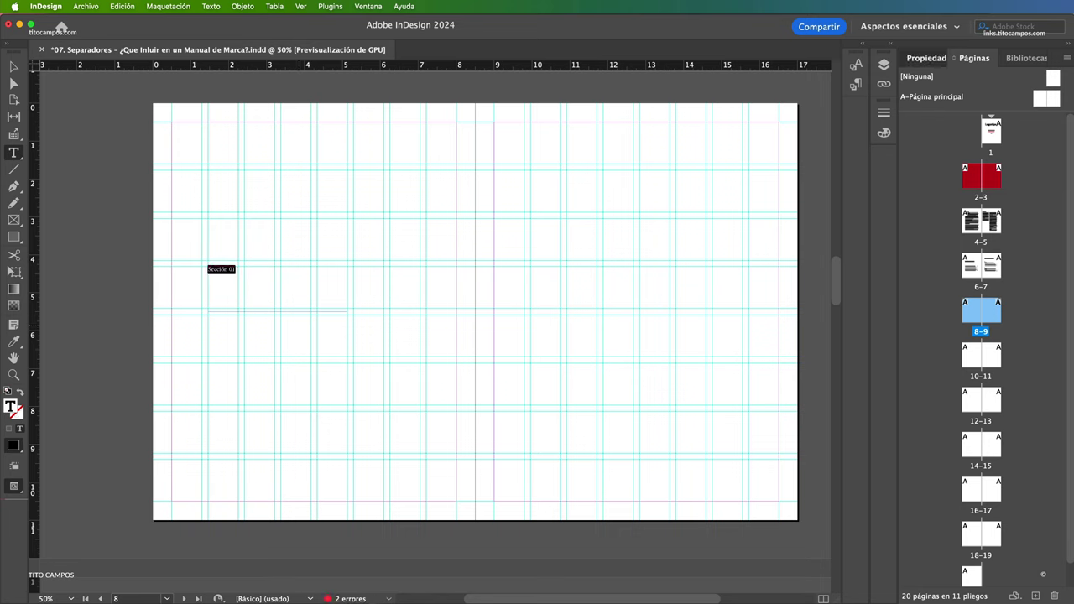
left_click(965, 276)
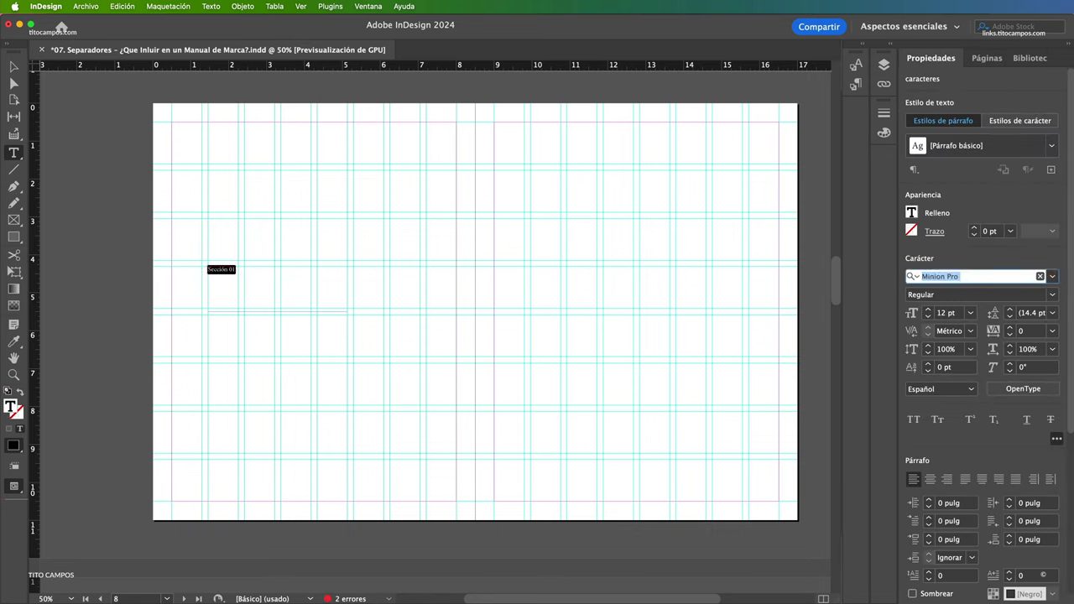
type("lato")
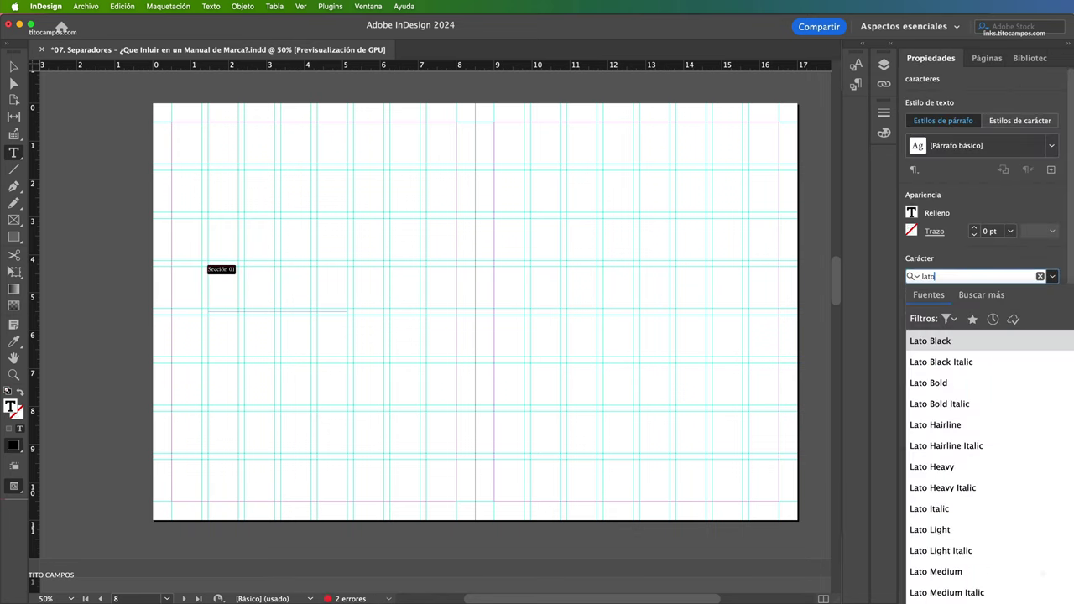
left_click(962, 344)
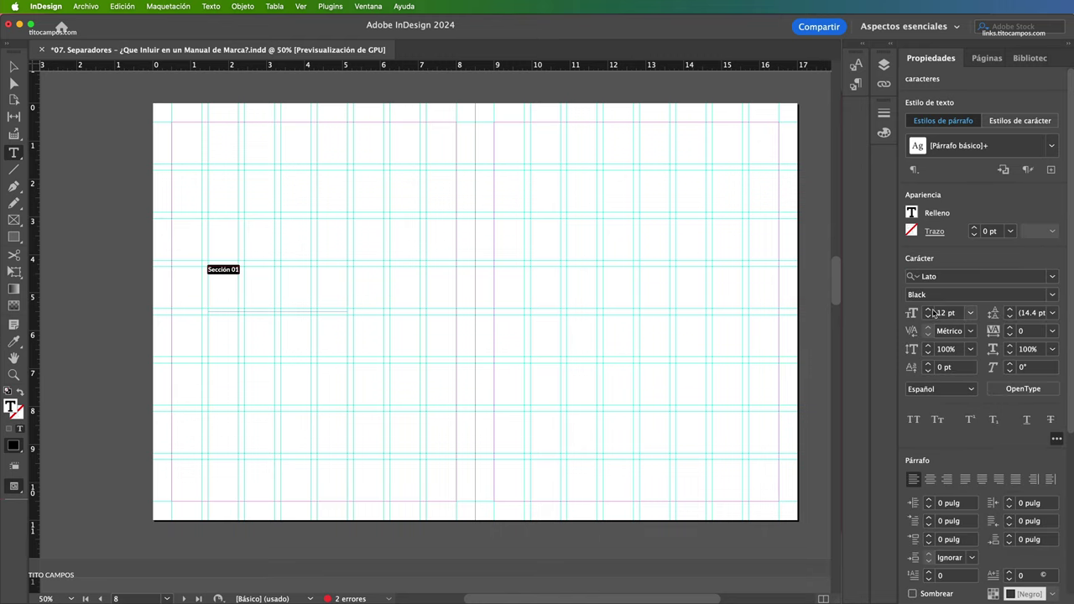
Increase the "Sección 01" text size to 50 pt and deselect the text frame
left_click(929, 310)
left_click(929, 310)
left_click(928, 309)
left_click(929, 309)
left_click(929, 310)
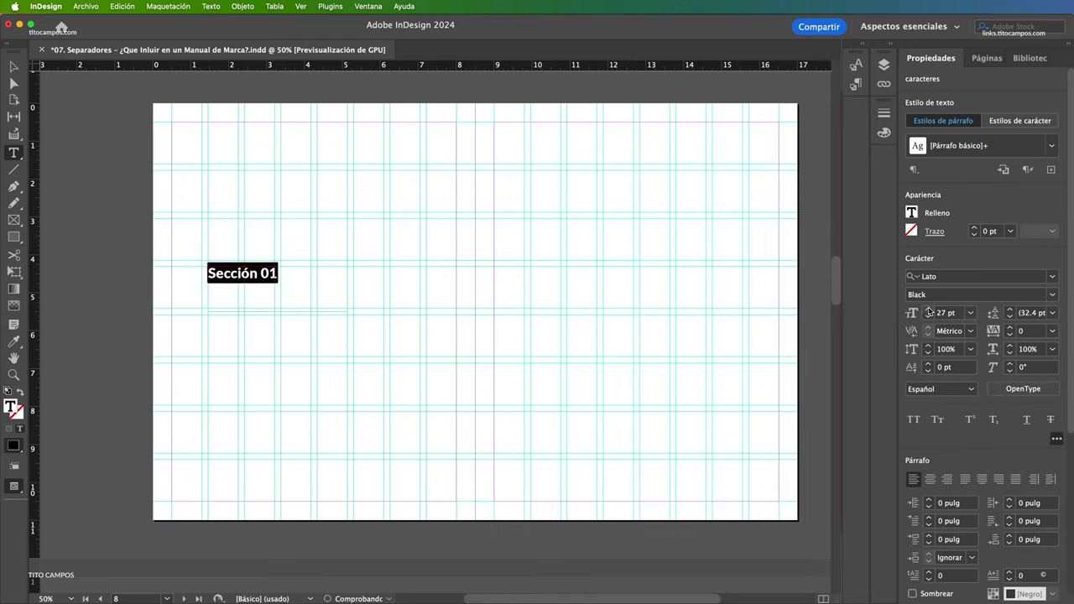
left_click(929, 310)
left_click(929, 309)
left_click(929, 310)
left_click(928, 310)
left_click(929, 309)
left_click(929, 309)
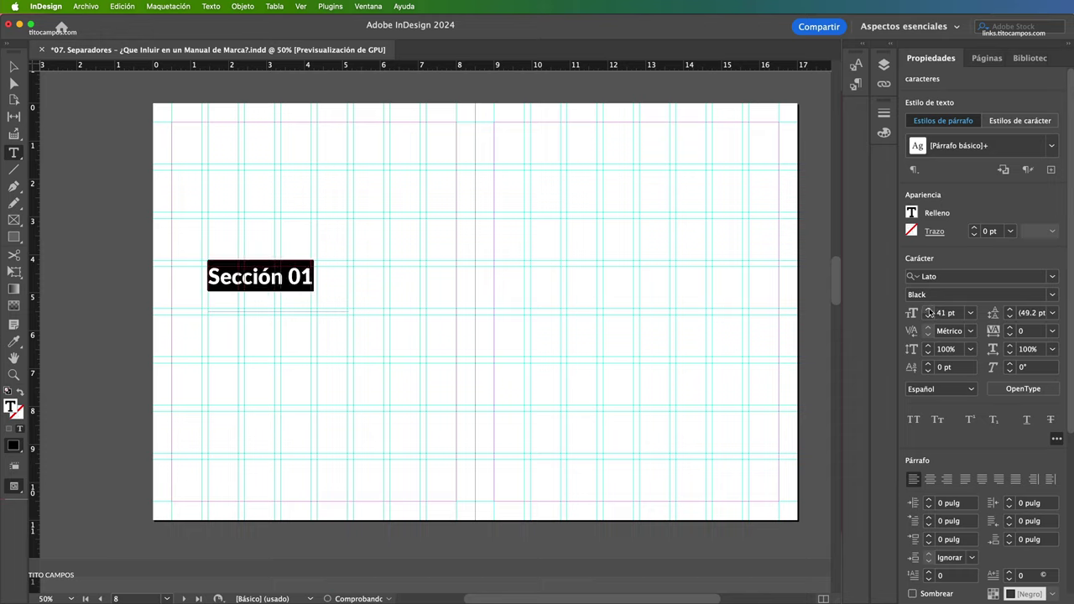
left_click(928, 310)
left_click(929, 309)
left_click(928, 309)
left_click(929, 310)
left_click(929, 309)
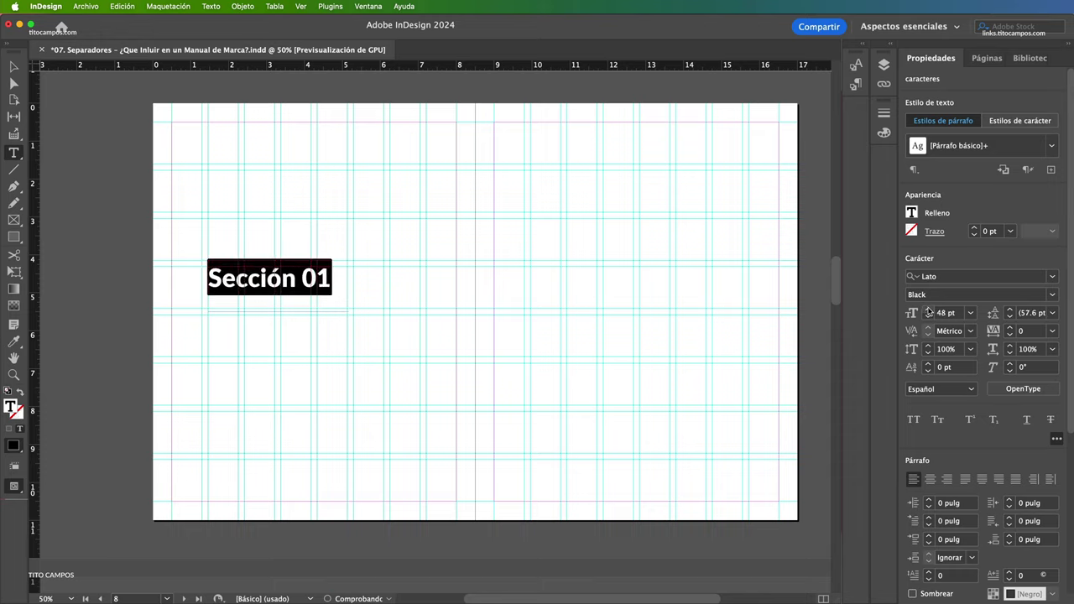
left_click(929, 310)
left_click(929, 310)
key("Escape")
left_click(144, 329)
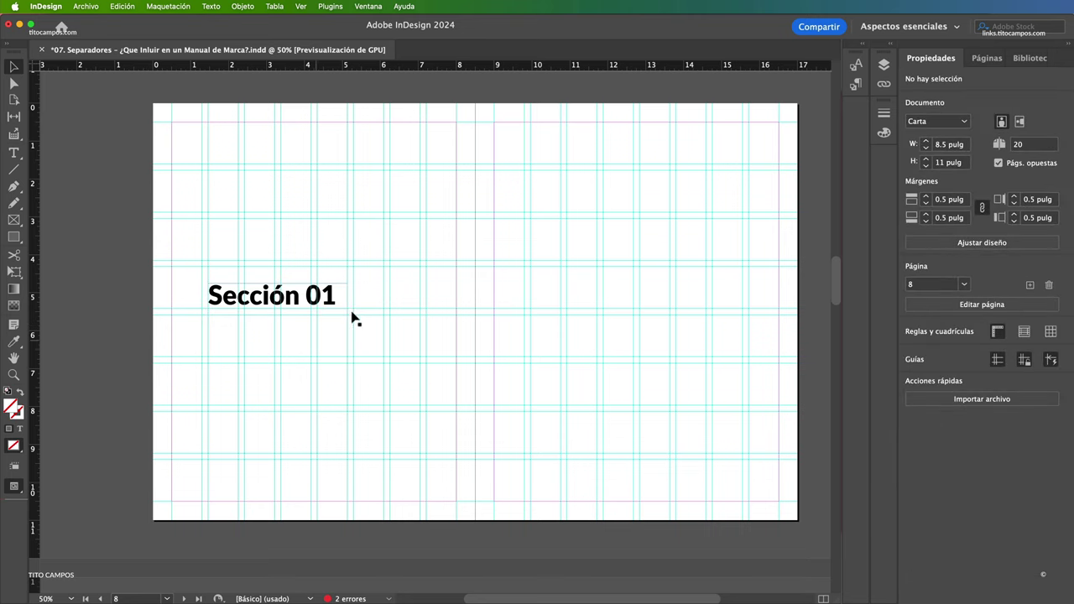
Align the "Sección 01" text frame to the page and center it vertically
left_click(302, 298)
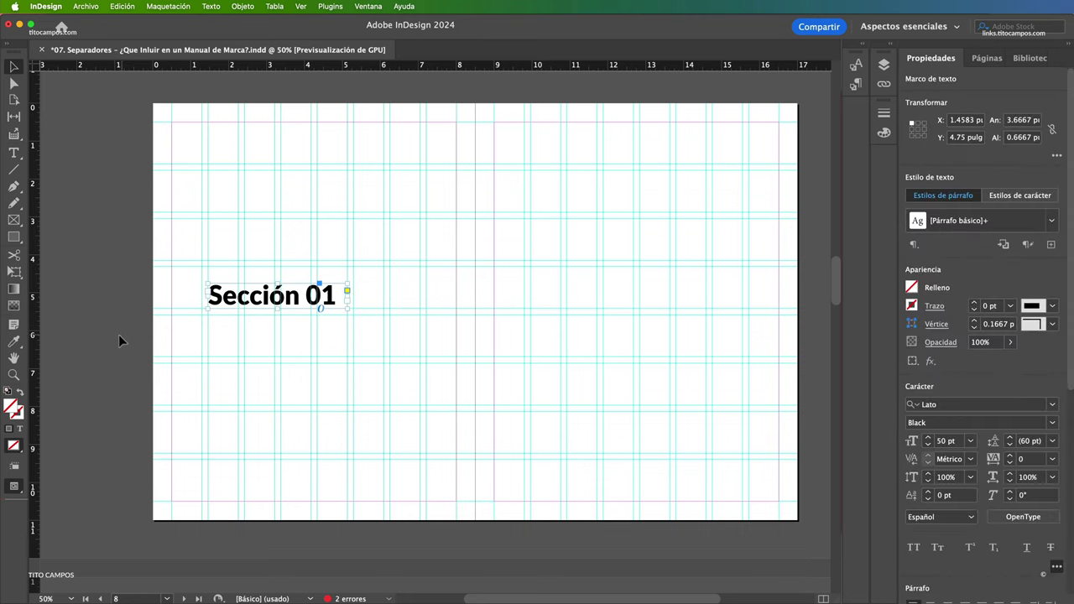
left_click(120, 335)
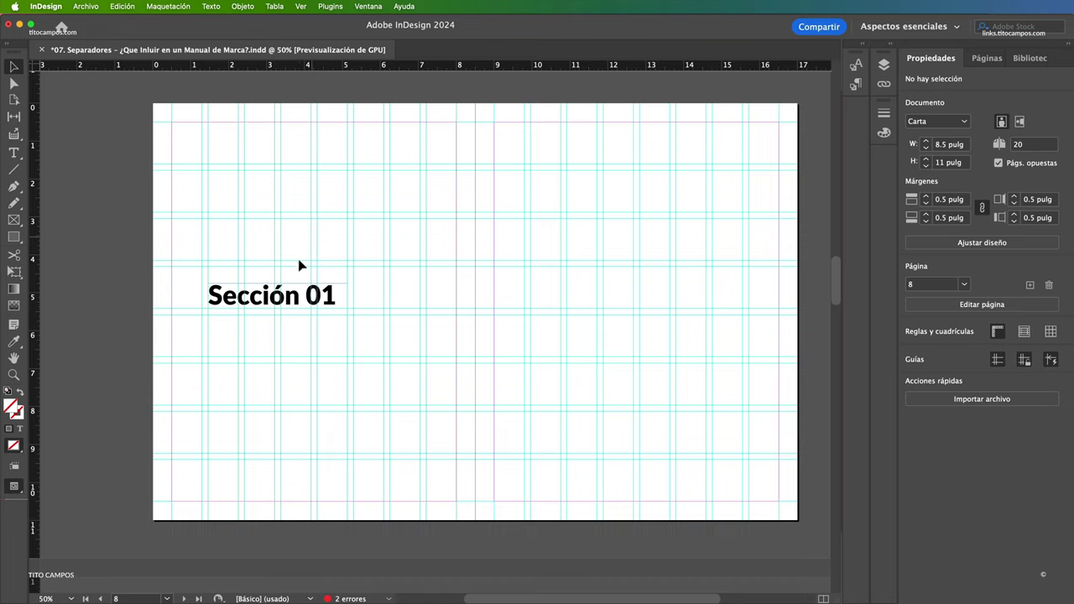
left_click(296, 307)
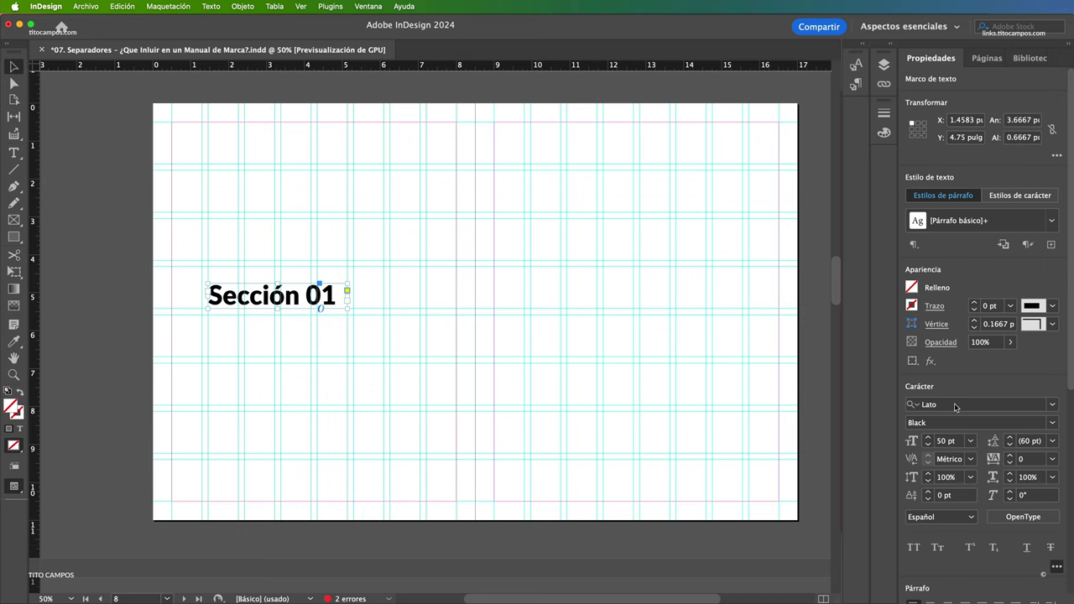
scroll(1040, 420, "down", 10)
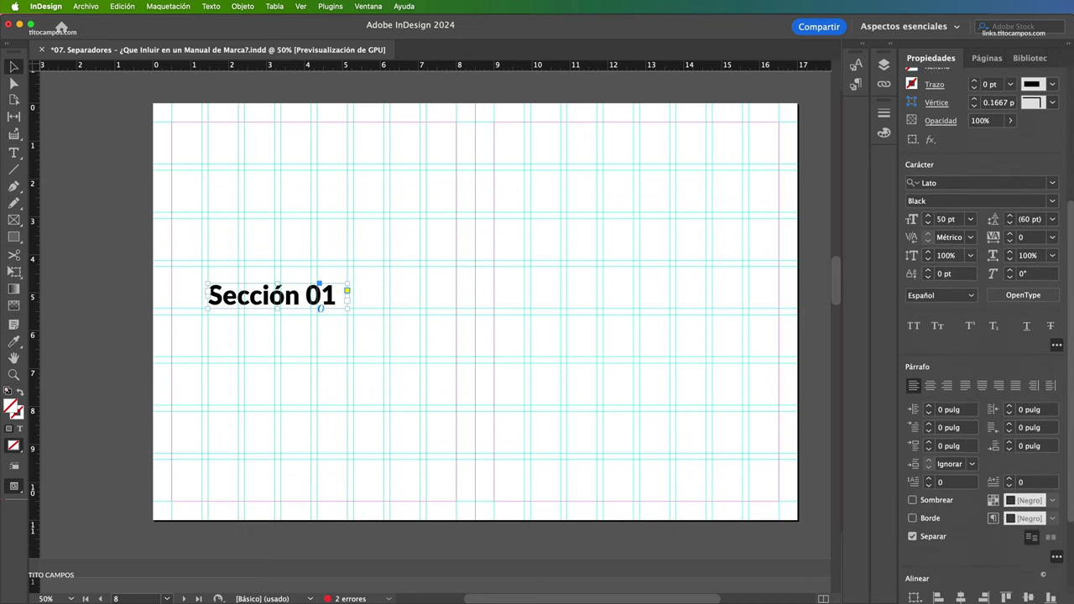
left_click(915, 480)
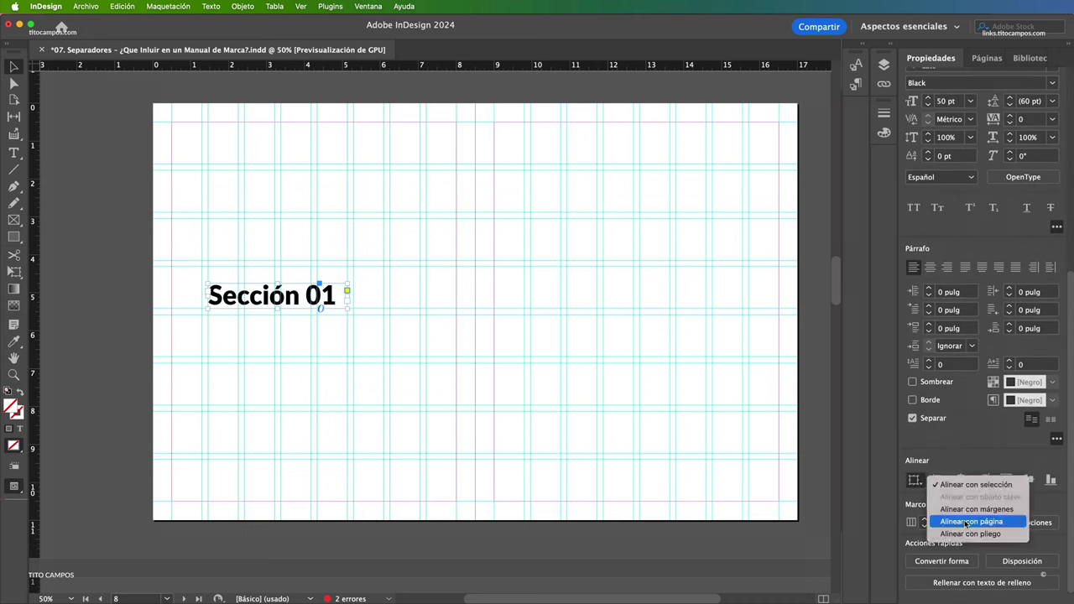
left_click(795, 326)
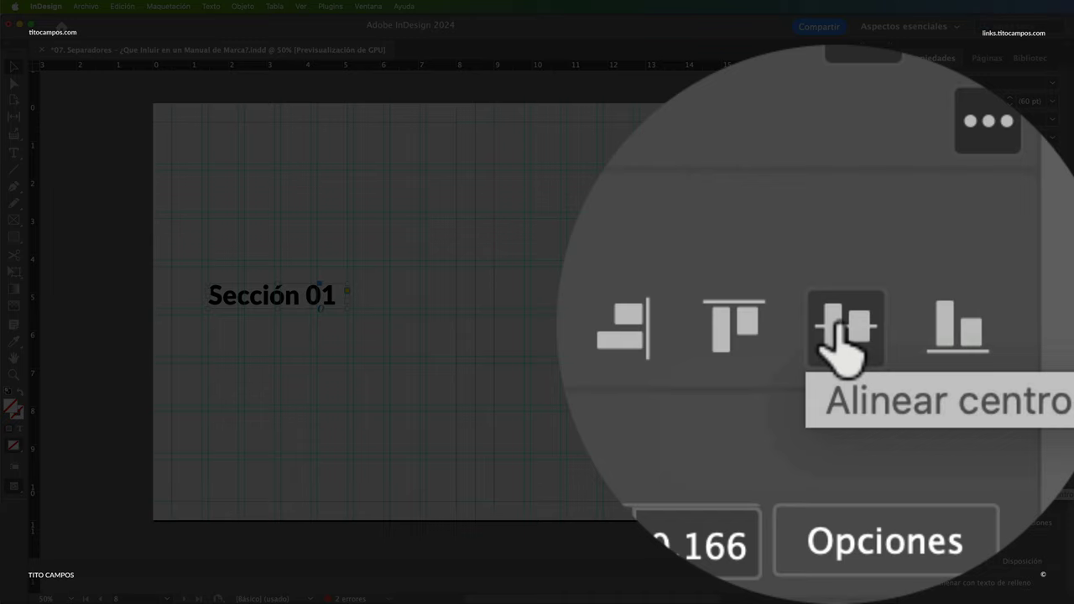
left_click(1028, 480)
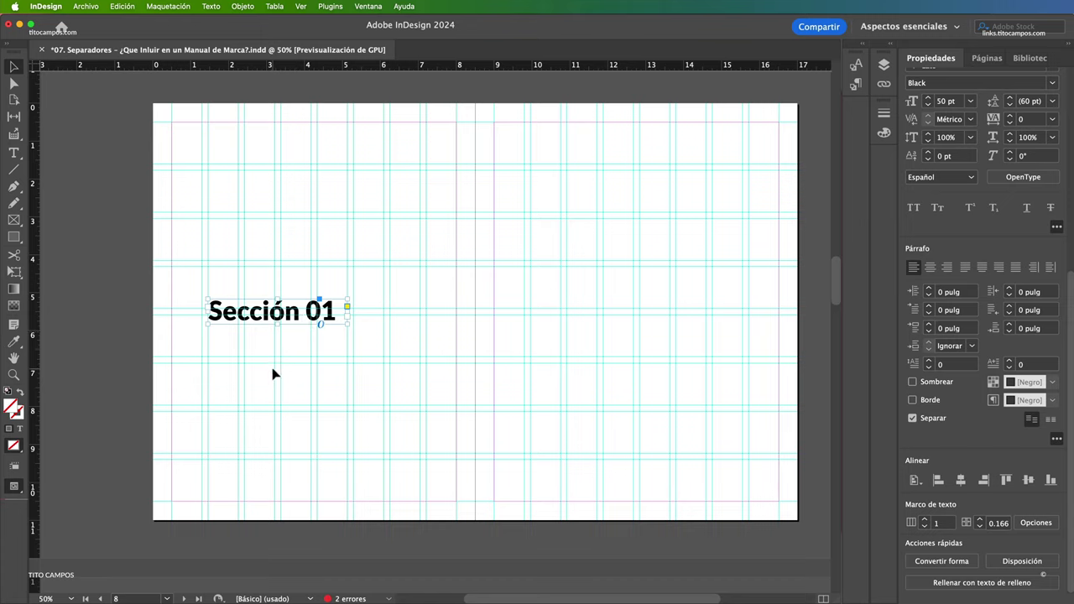
key("z")
left_click(201, 310)
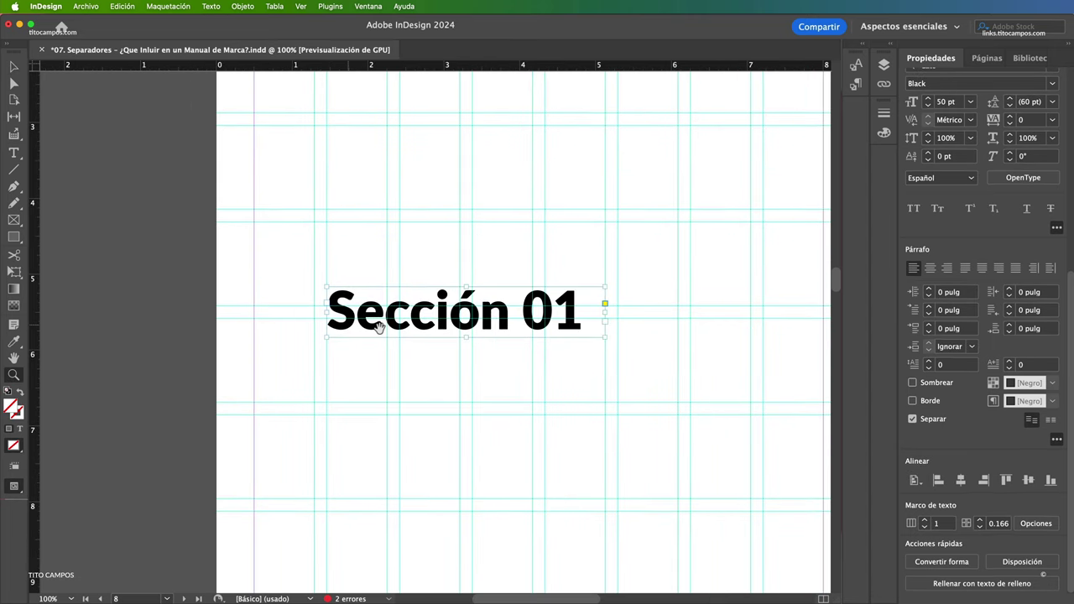
key("v")
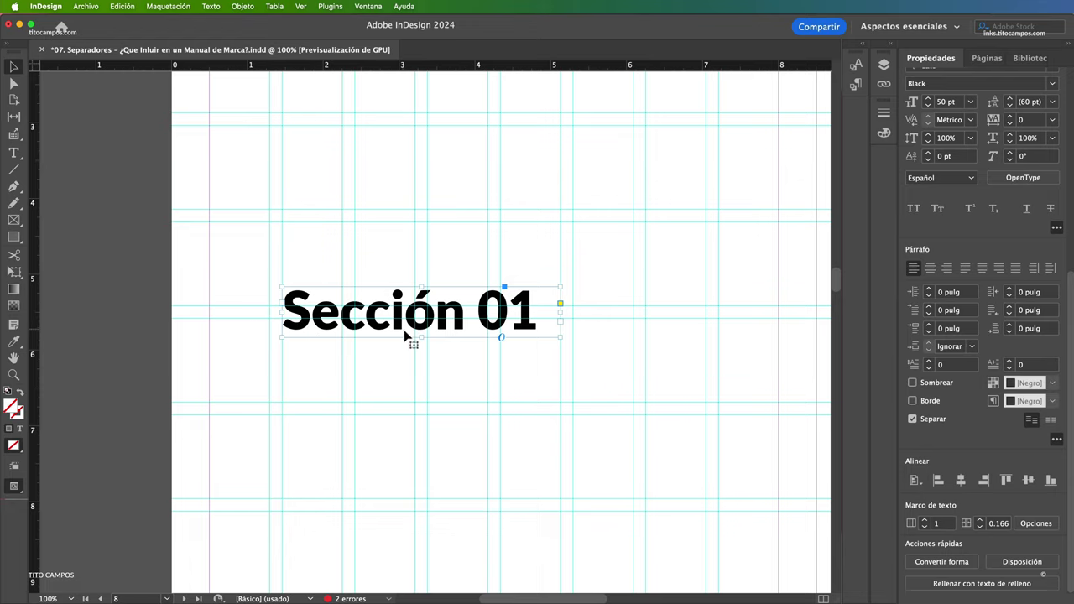
key("super+minus")
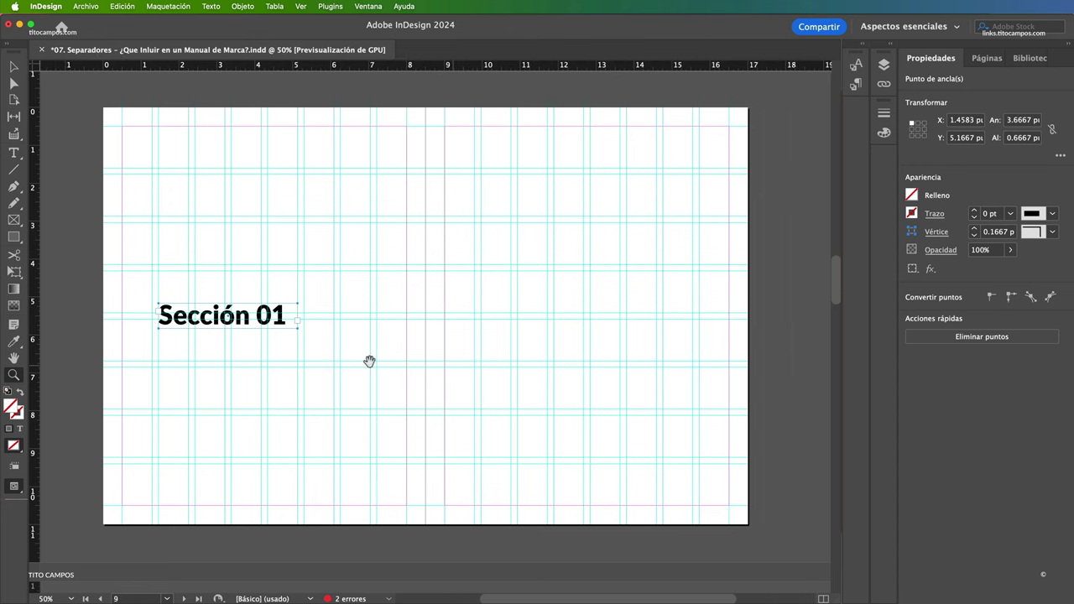
Draw an 8.5 by 11 inch rectangle covering all of page 9
left_click(529, 151)
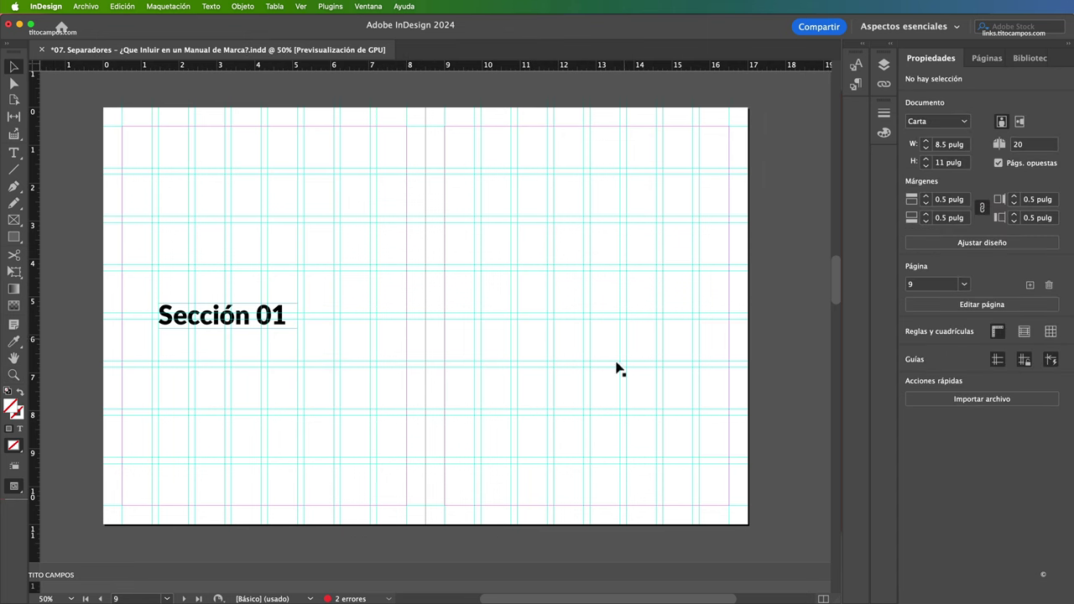
left_click(15, 238)
left_click_drag(749, 107, 426, 526)
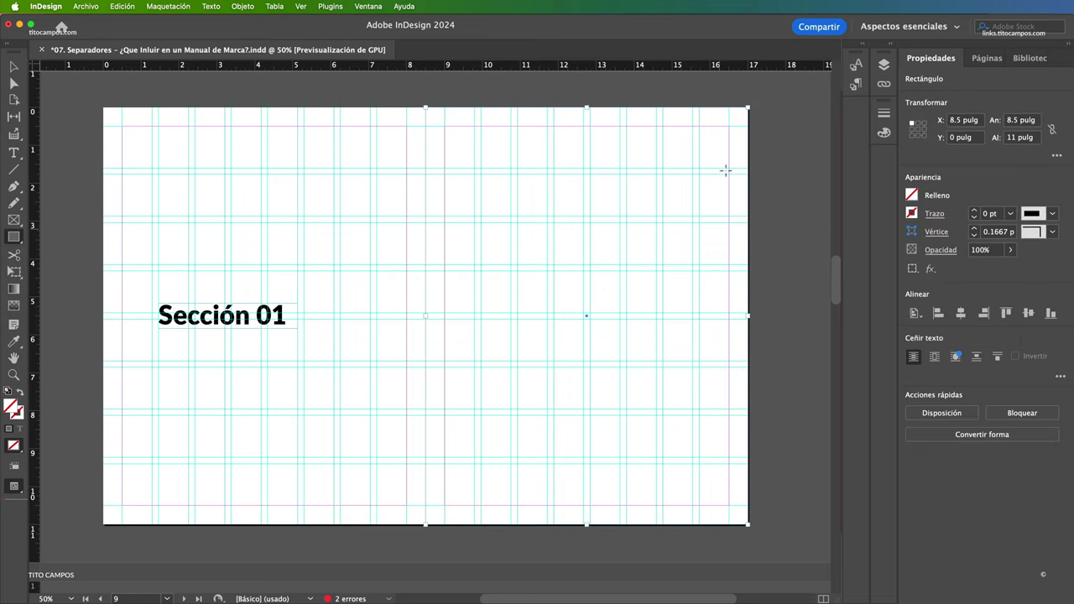
Fill the page 9 rectangle with the dark color 1c0000, deselect it and preview the spread without guides
double_click(18, 412)
left_click(509, 475)
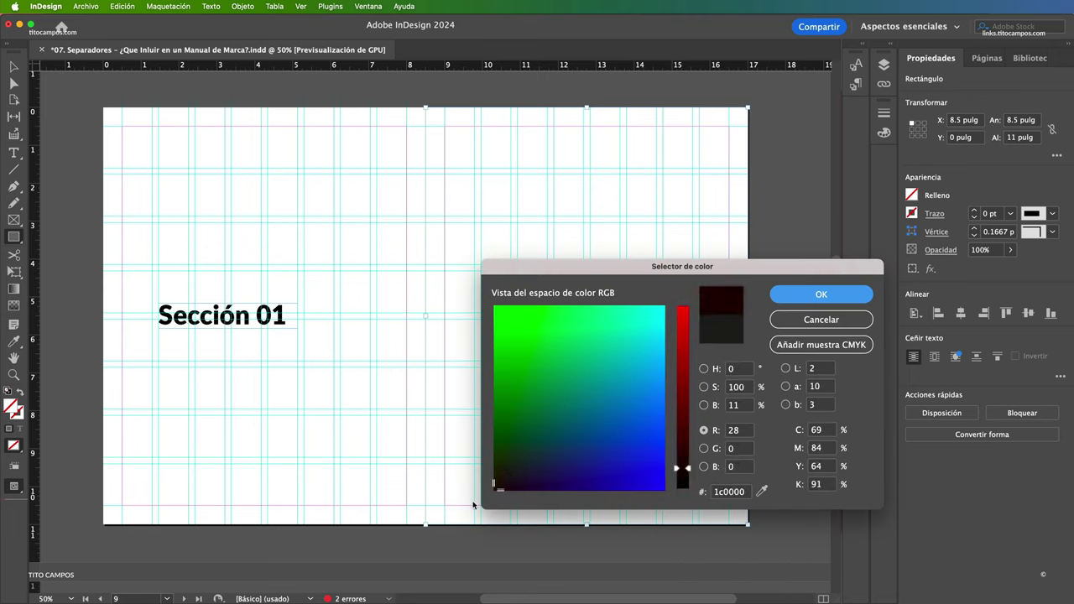
left_click(820, 294)
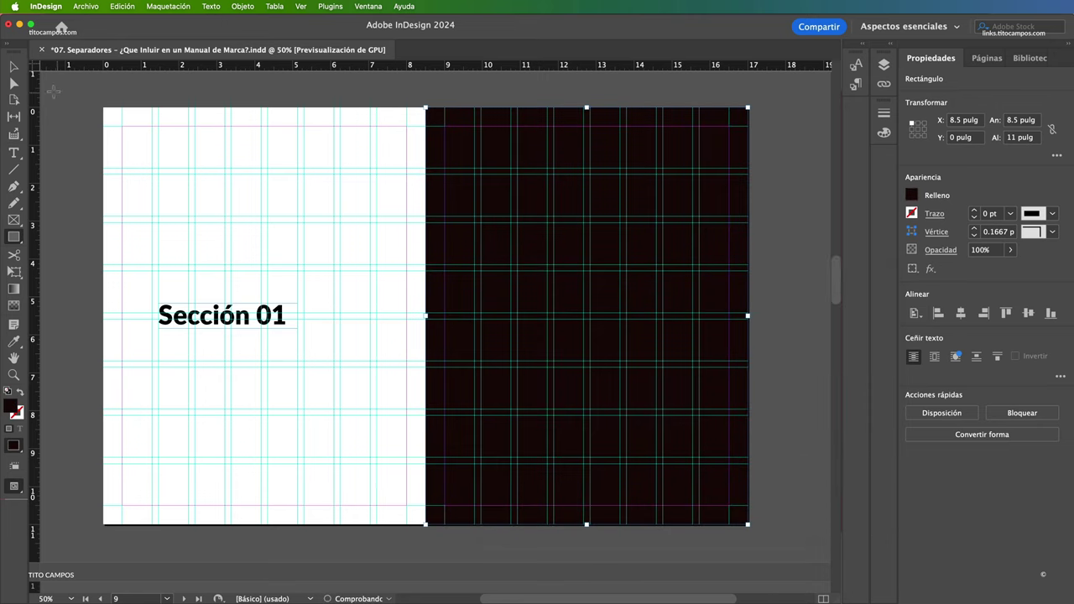
left_click(14, 67)
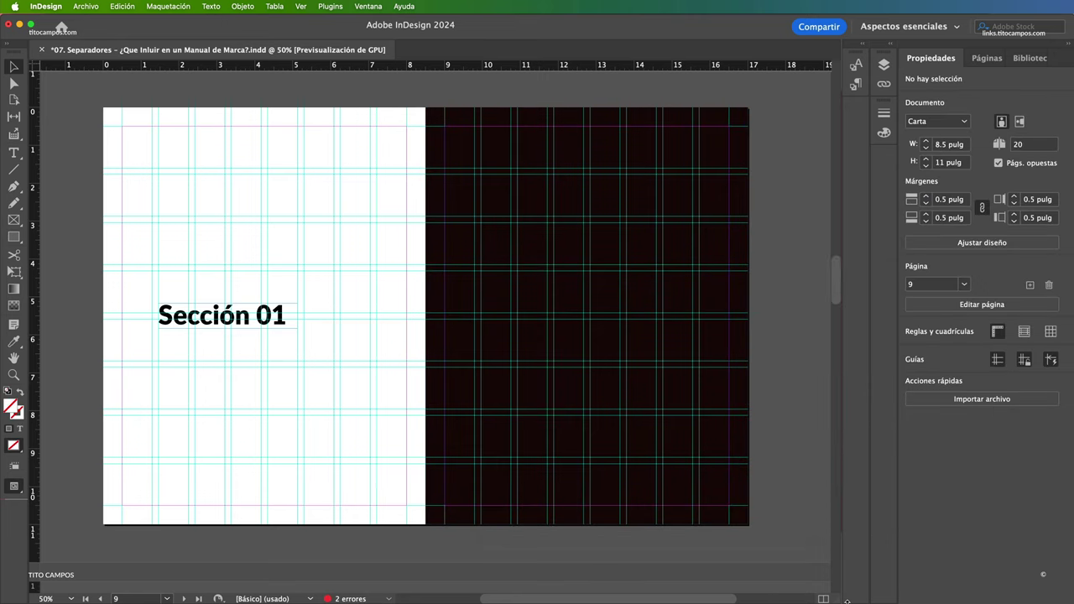
key("w")
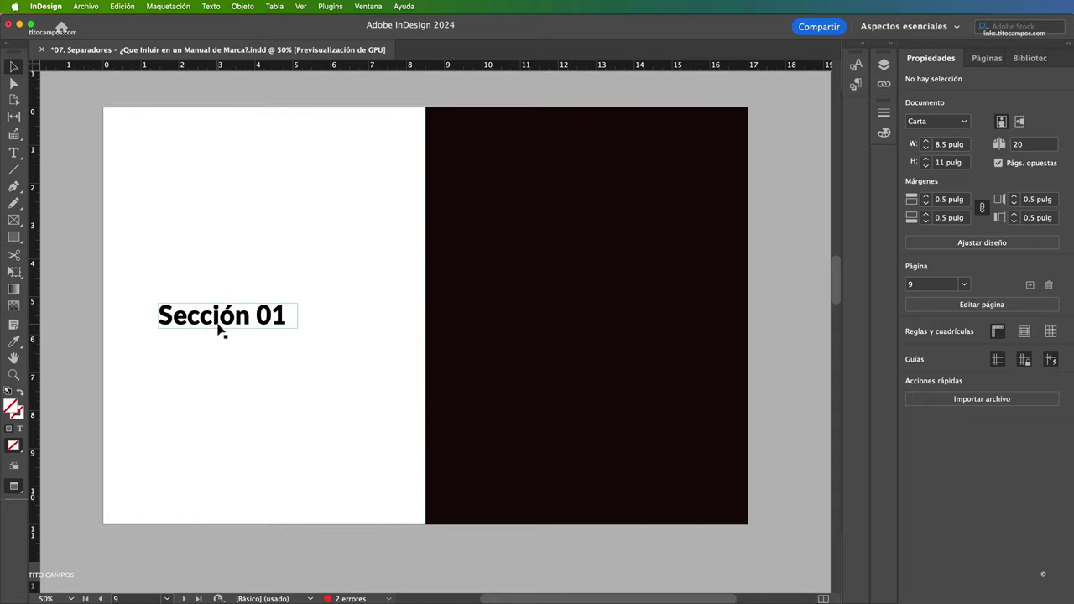
Extend the dark rectangle across page 8 to cover the whole 17 by 11 inch spread, then deselect it
left_click(481, 454)
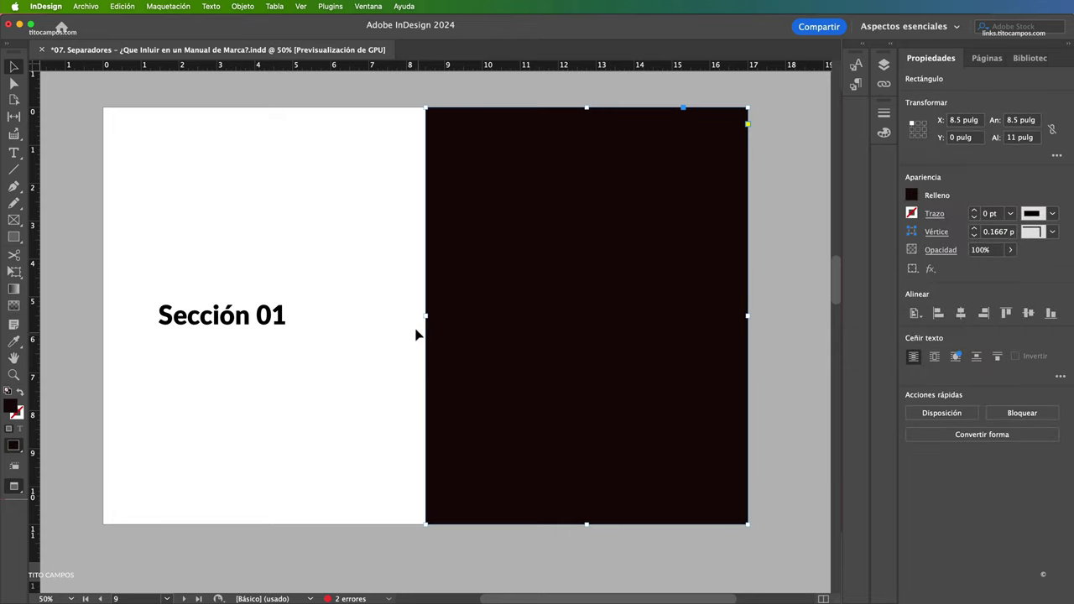
left_click_drag(425, 316, 104, 323)
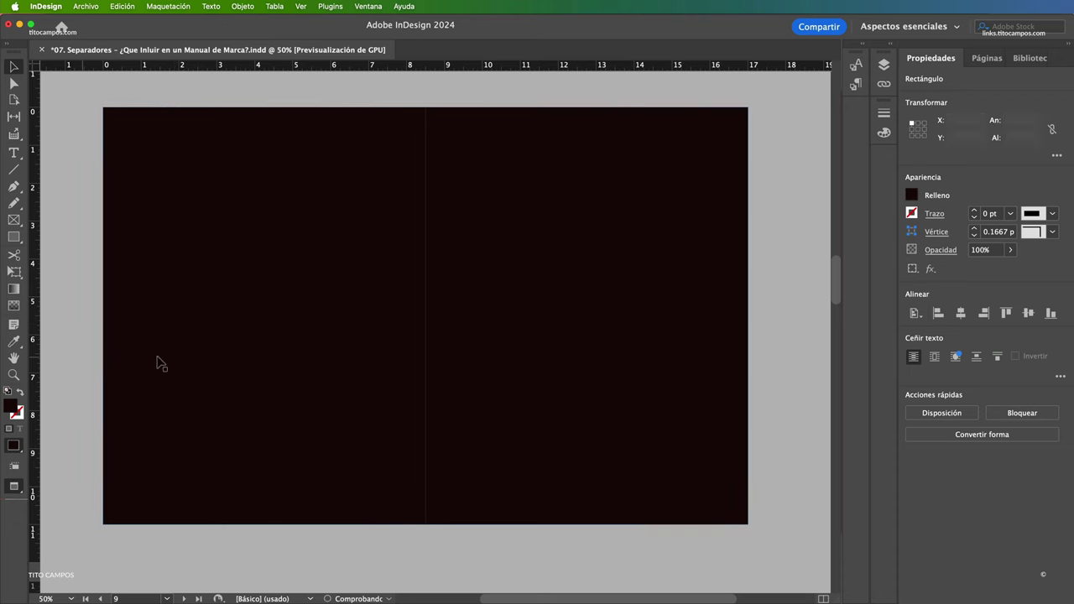
key("super+shift+a")
Set the "Sección 01" text color to white (ffffff) and deselect the frame
left_click(335, 315)
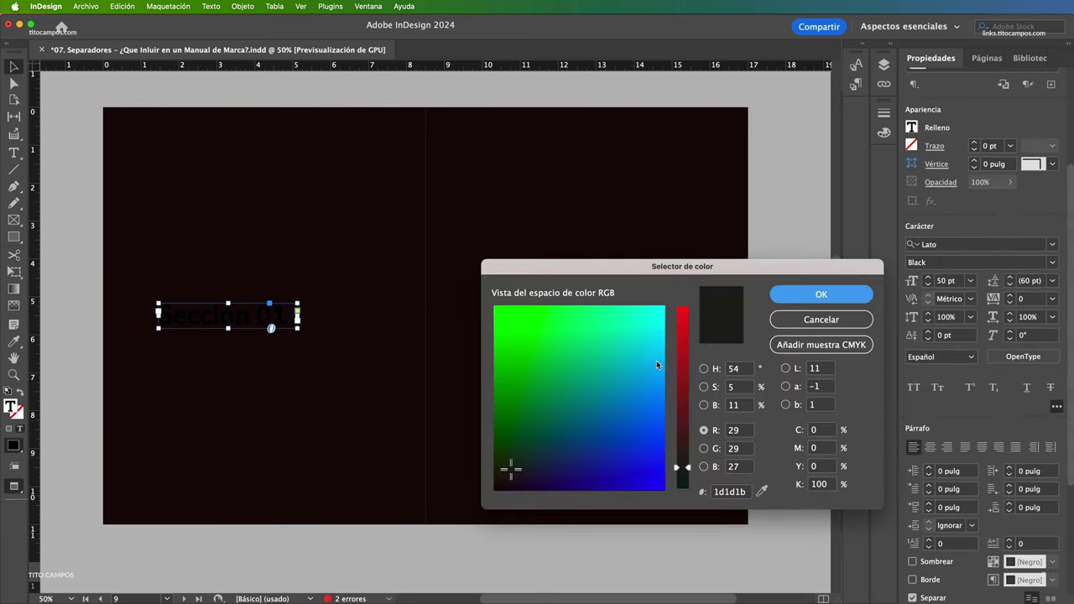
mouse_move(656, 364)
left_mouse_down()
mouse_move(665, 307)
mouse_move(693, 293)
left_mouse_up()
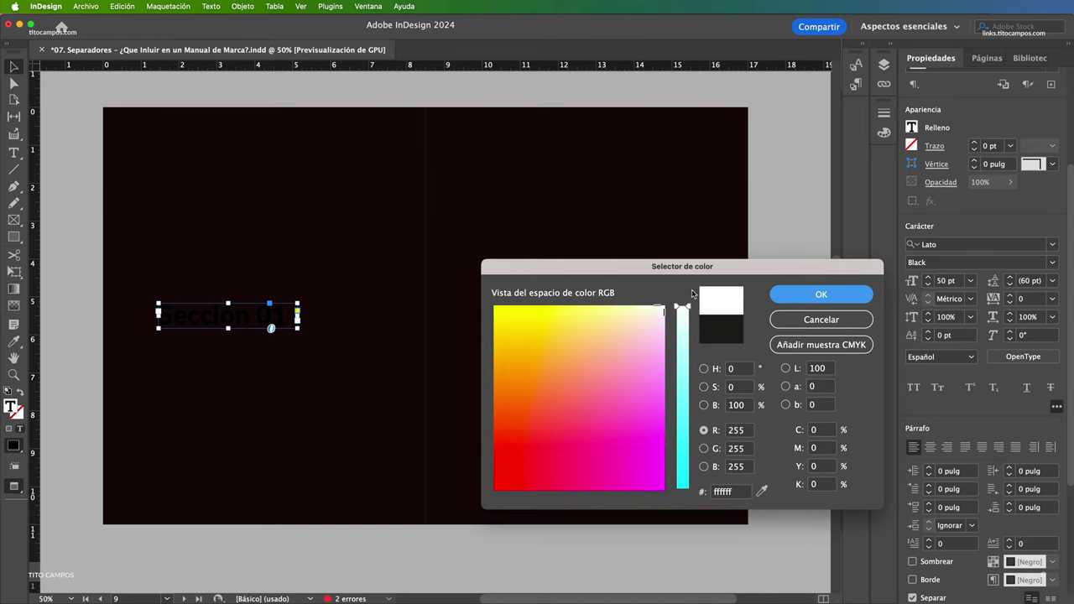
left_click(786, 295)
key("super+shift+a")
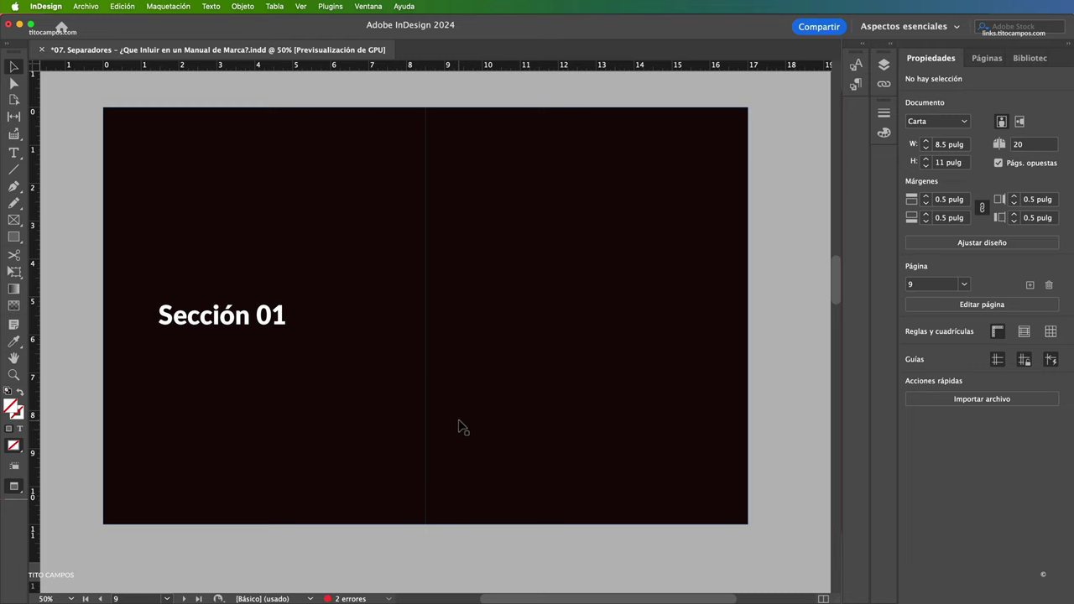
Show the guides again and narrow the dark rectangle to 8.5 inches so it covers only page 9
key("w")
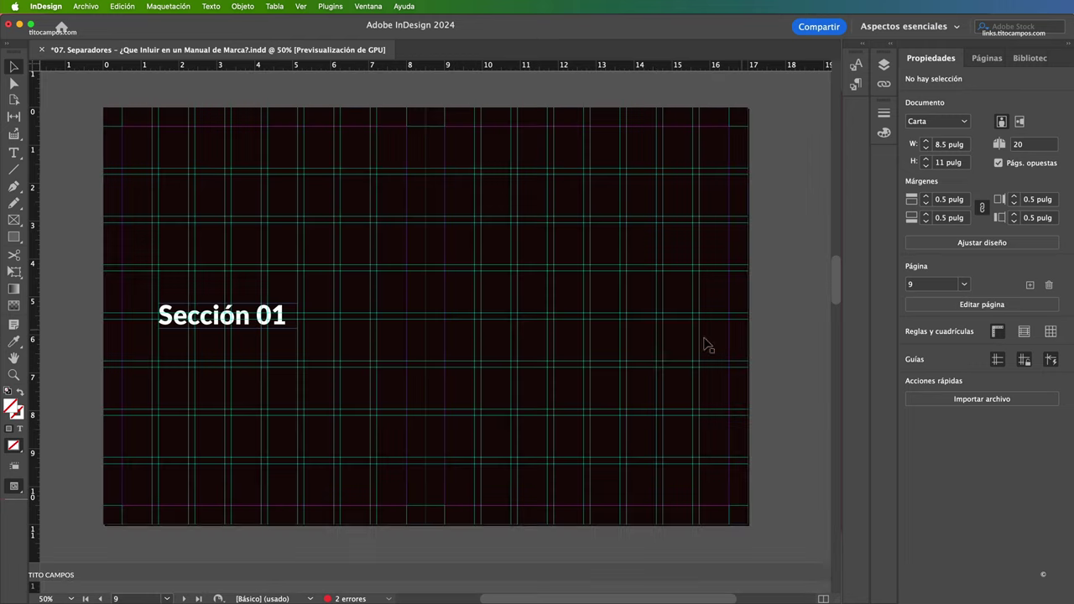
left_click(659, 365)
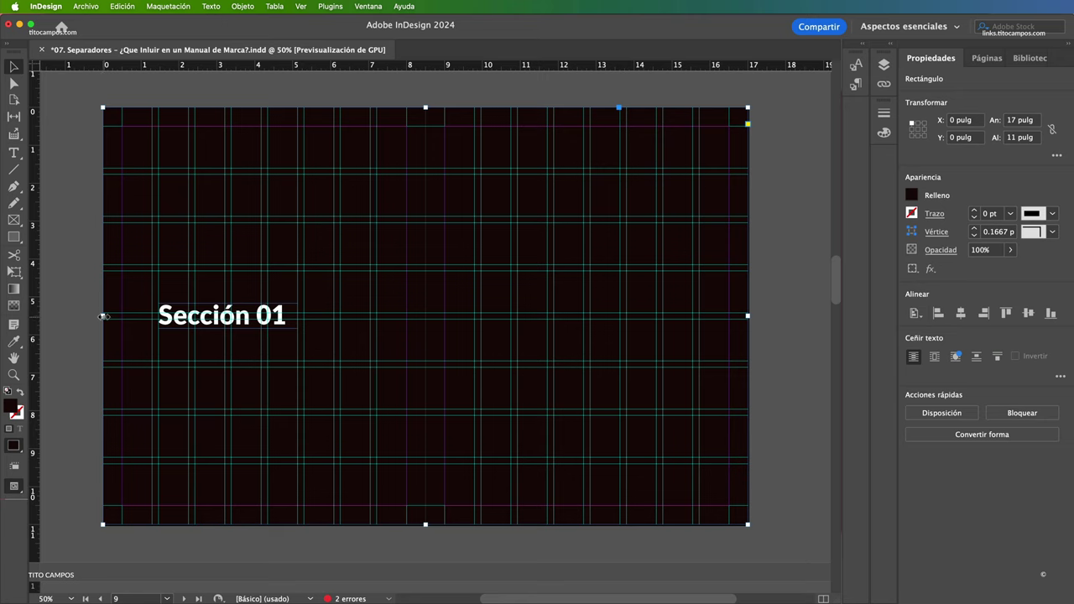
left_click_drag(103, 316, 426, 316)
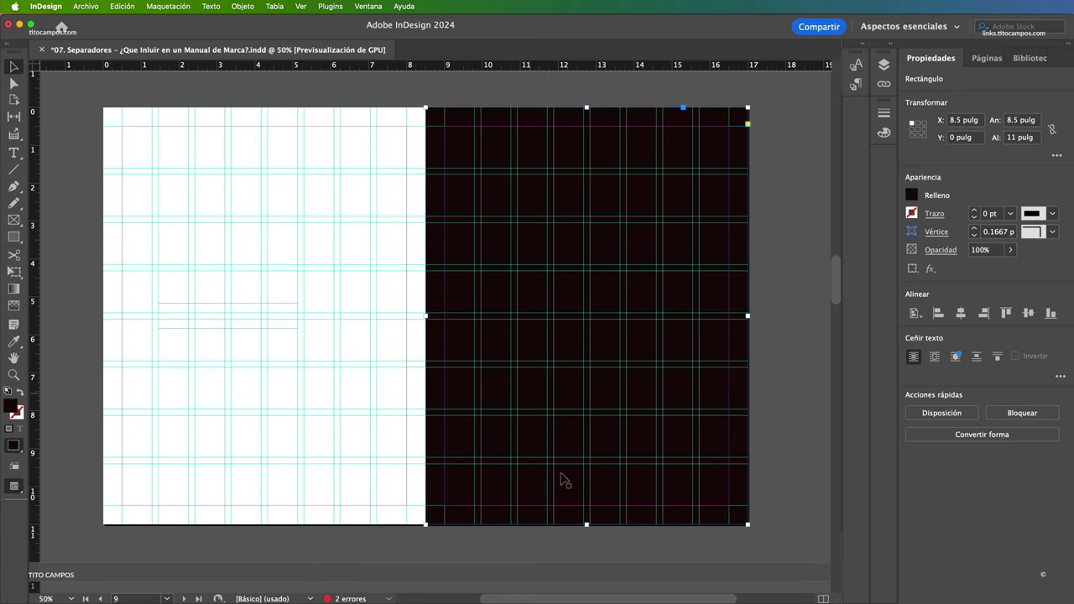
Set the "Sección 01" text color to black and move its frame up to a Y position of 4.3125 inches
left_click(214, 312)
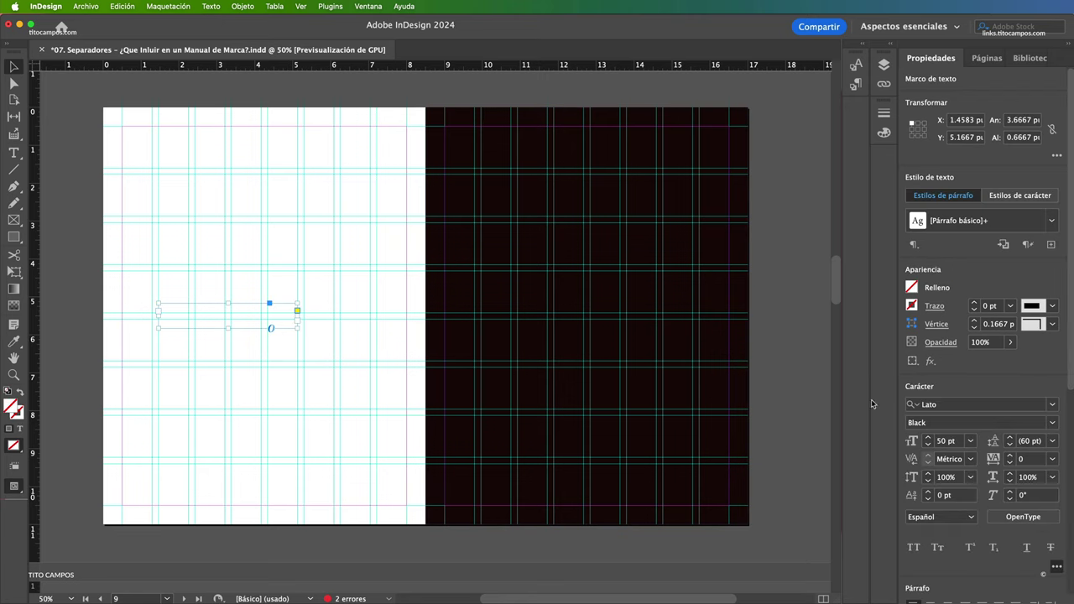
left_click(21, 430)
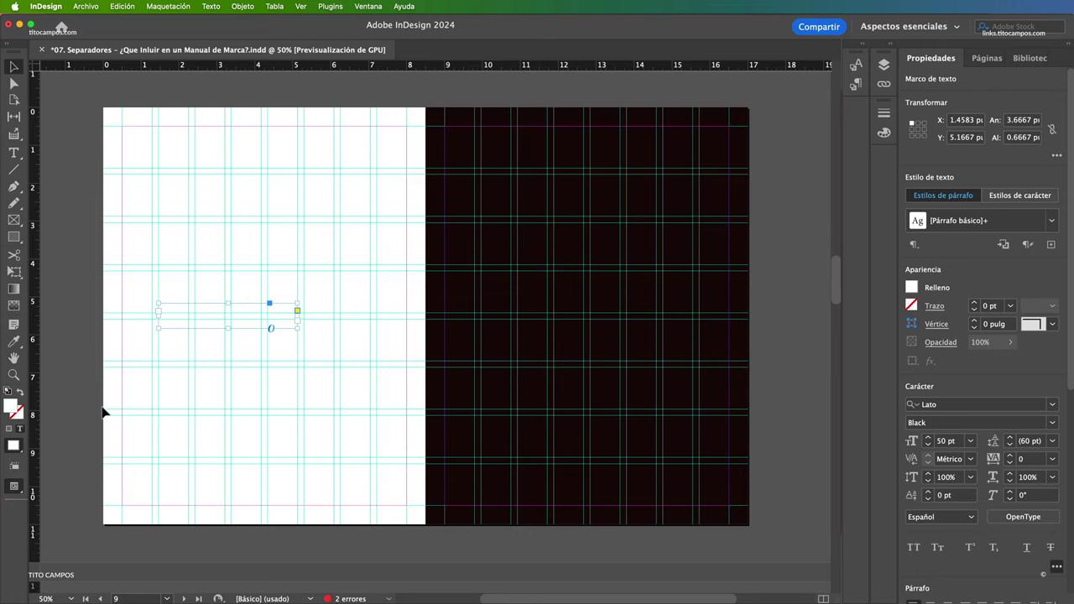
left_click(912, 287)
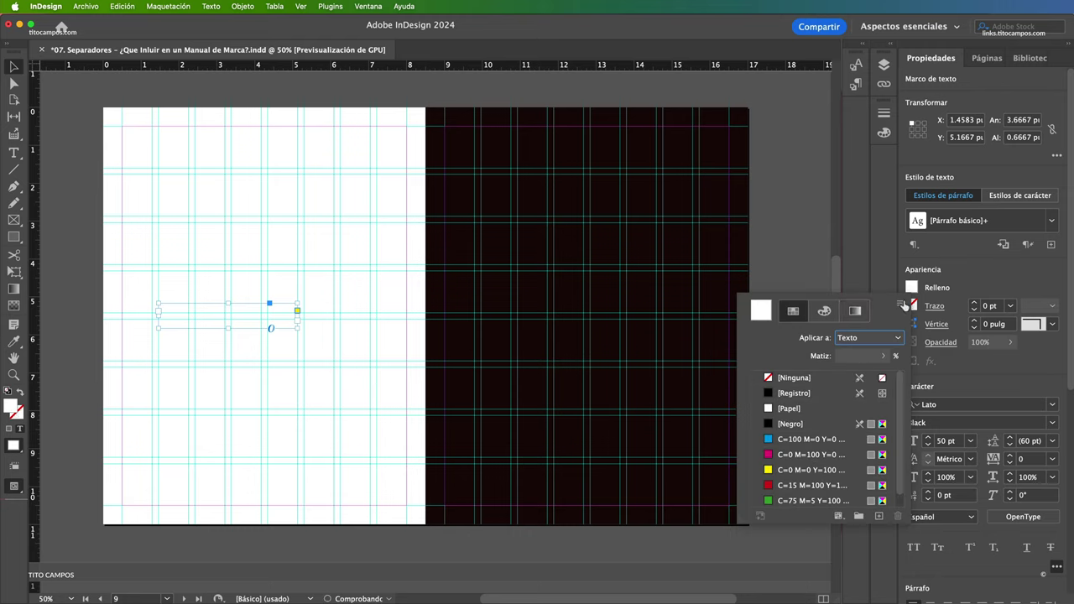
left_click(782, 394)
left_click(775, 269)
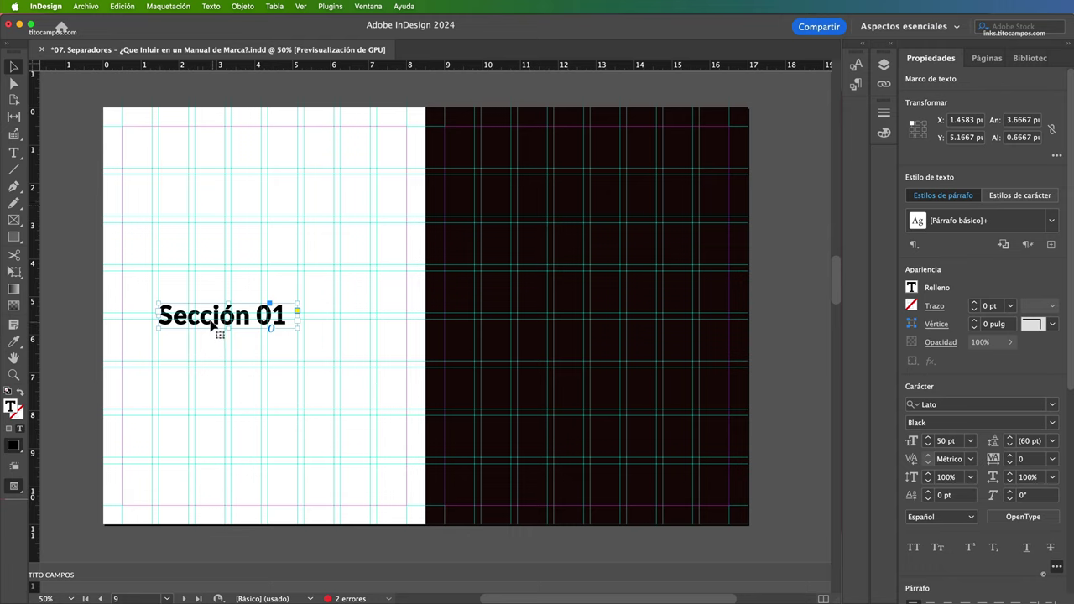
left_click_drag(215, 328, 210, 281)
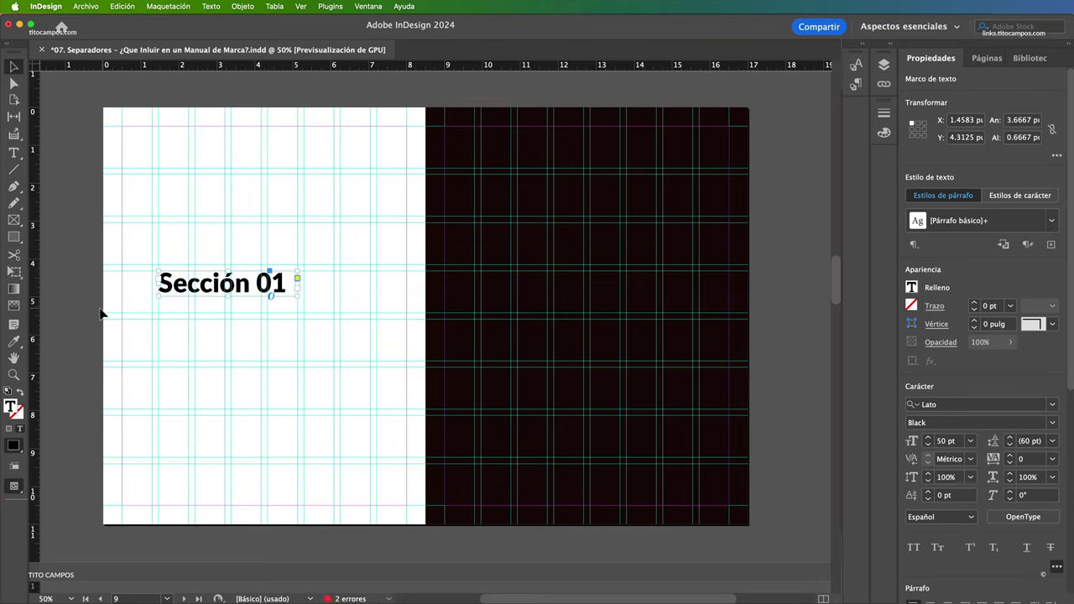
left_click(89, 314)
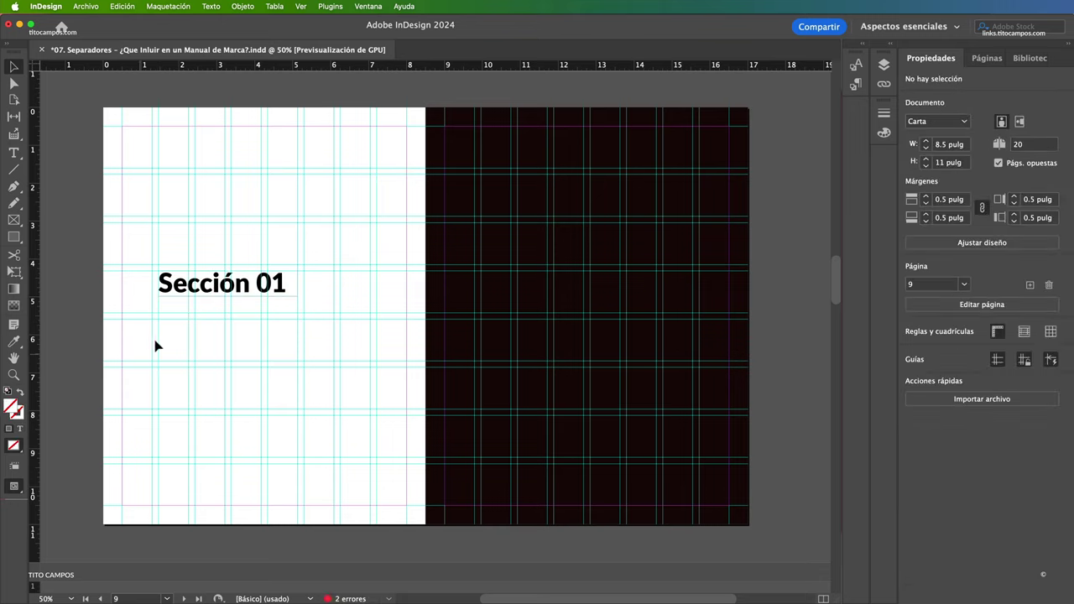
Draw a text frame about 4.625 by 2.375 inches below the "Sección 01" title and fill it with placeholder text
left_click(16, 154)
left_click_drag(159, 320, 335, 412)
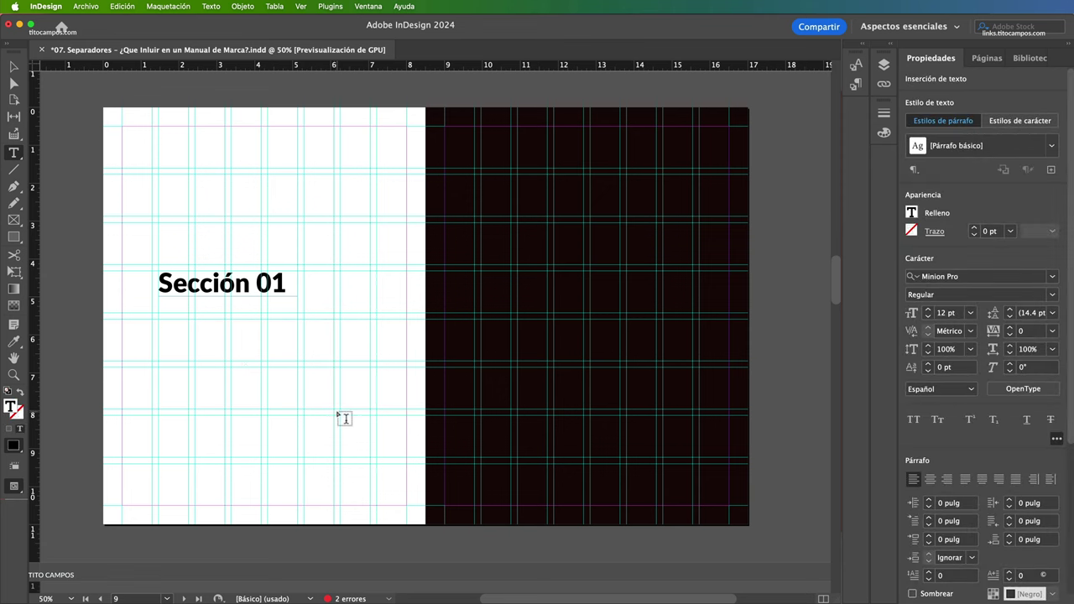
left_click(210, 6)
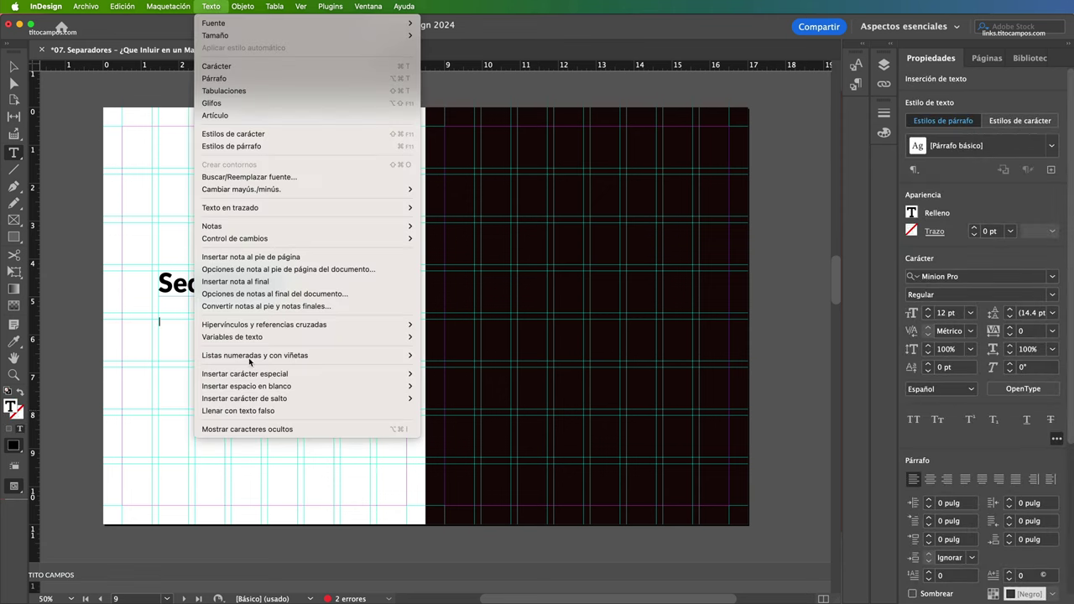
left_click(251, 409)
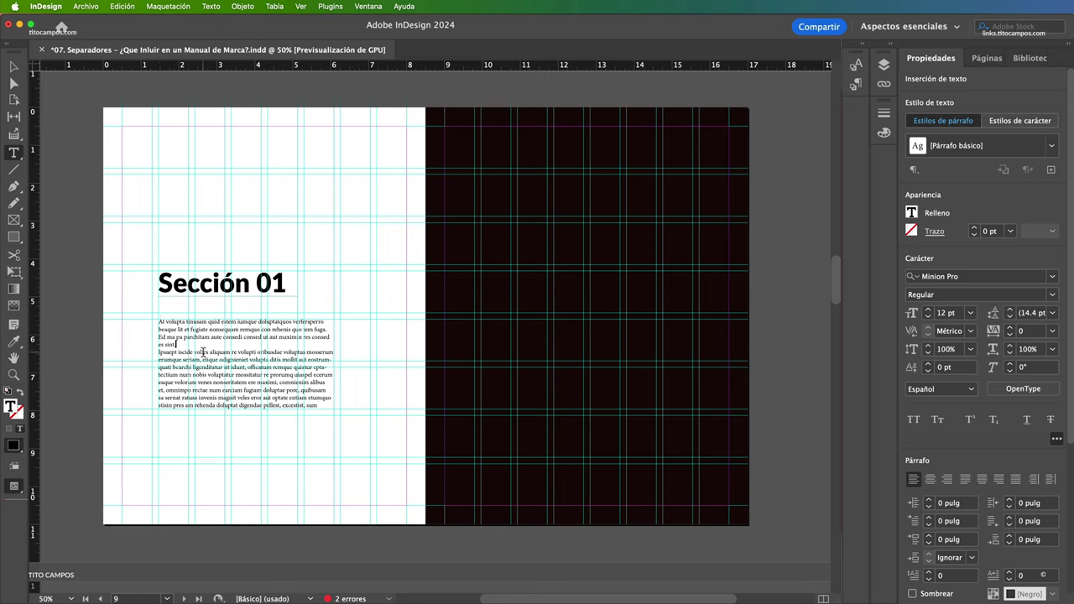
Split the placeholder text into three paragraphs separated by blank lines, starting the third at "prorumq", and deselect the frame
key("Return")
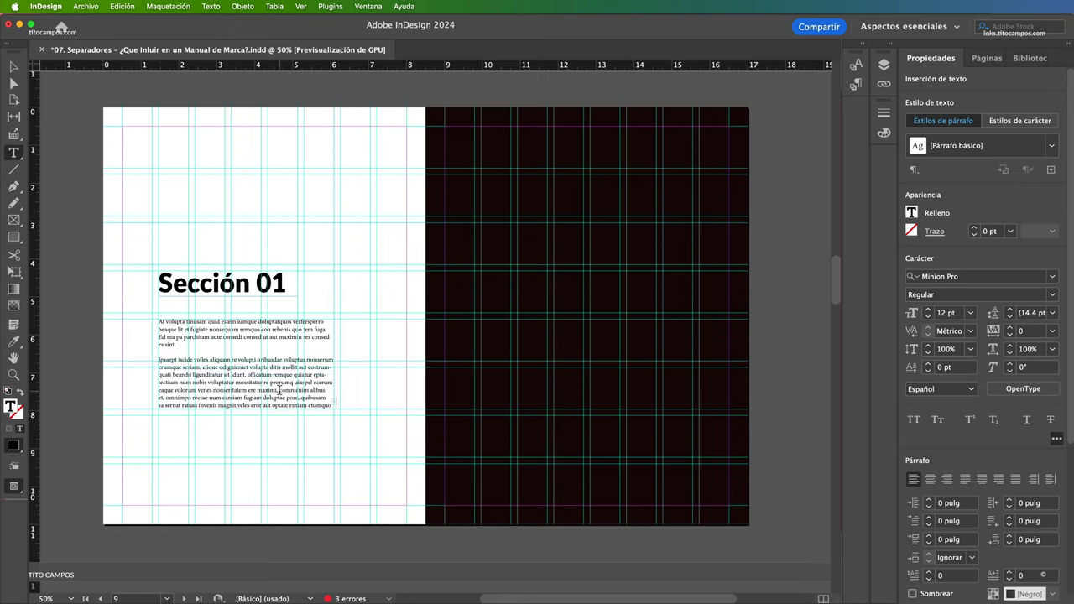
left_click(280, 390)
key("Return")
key("Return")
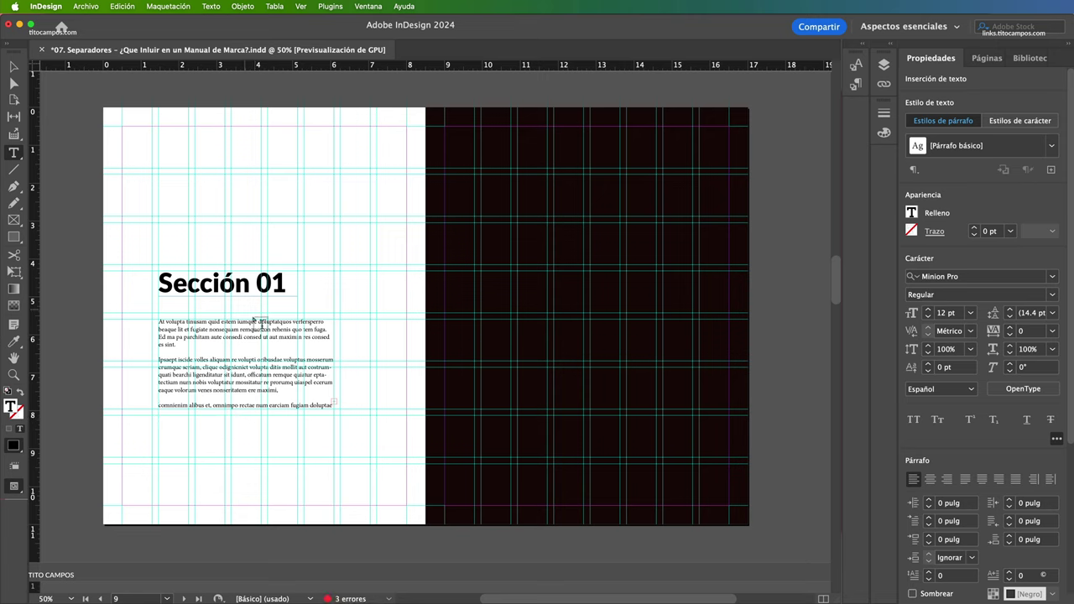
key("BackSpace")
key("BackSpace")
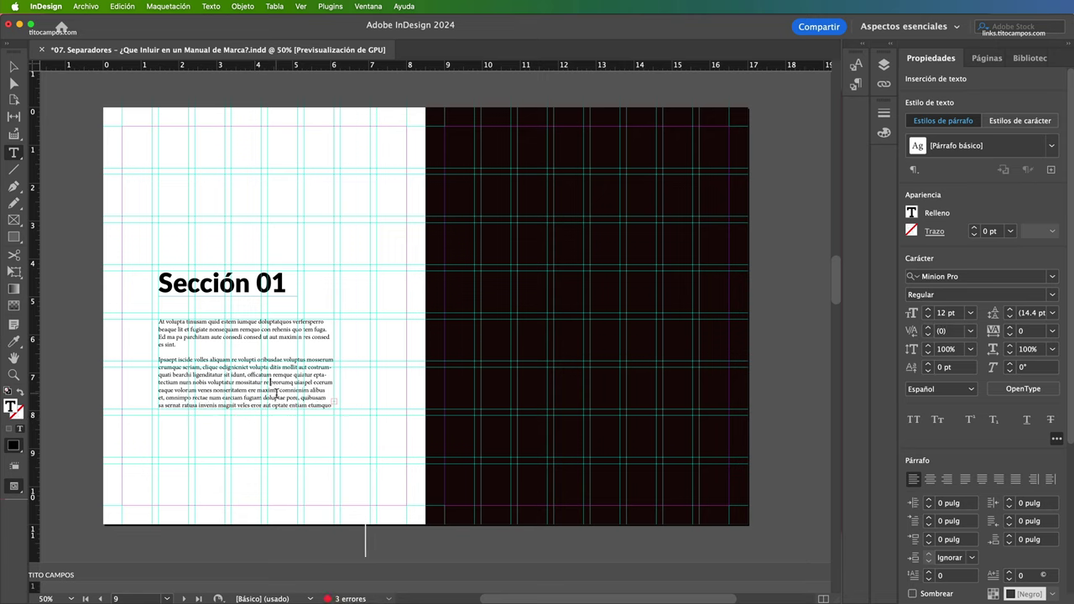
key("Return")
key("Return")
key("Escape")
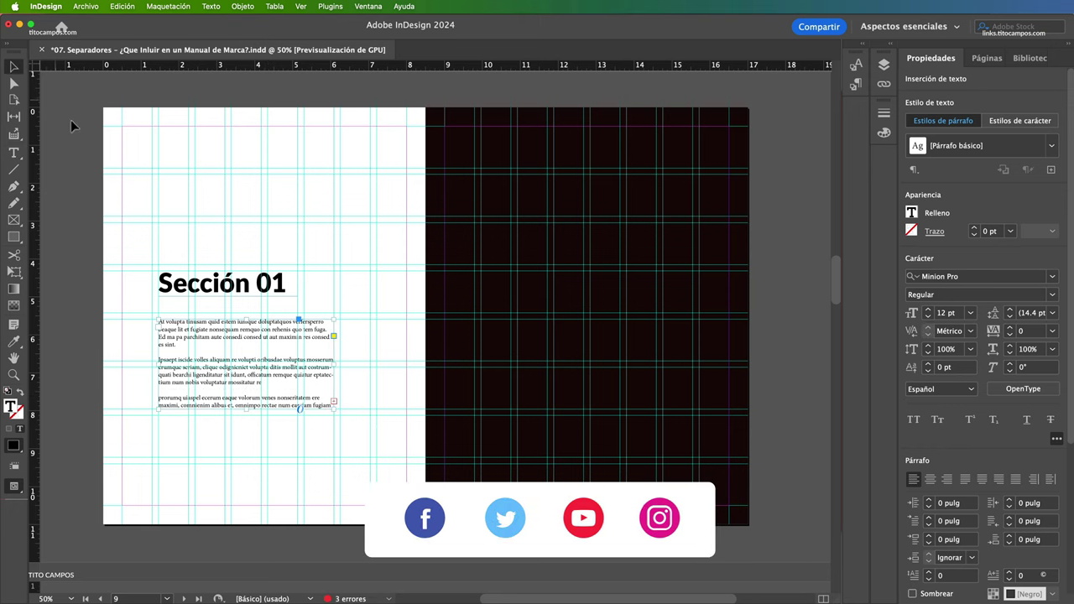
left_click(59, 152)
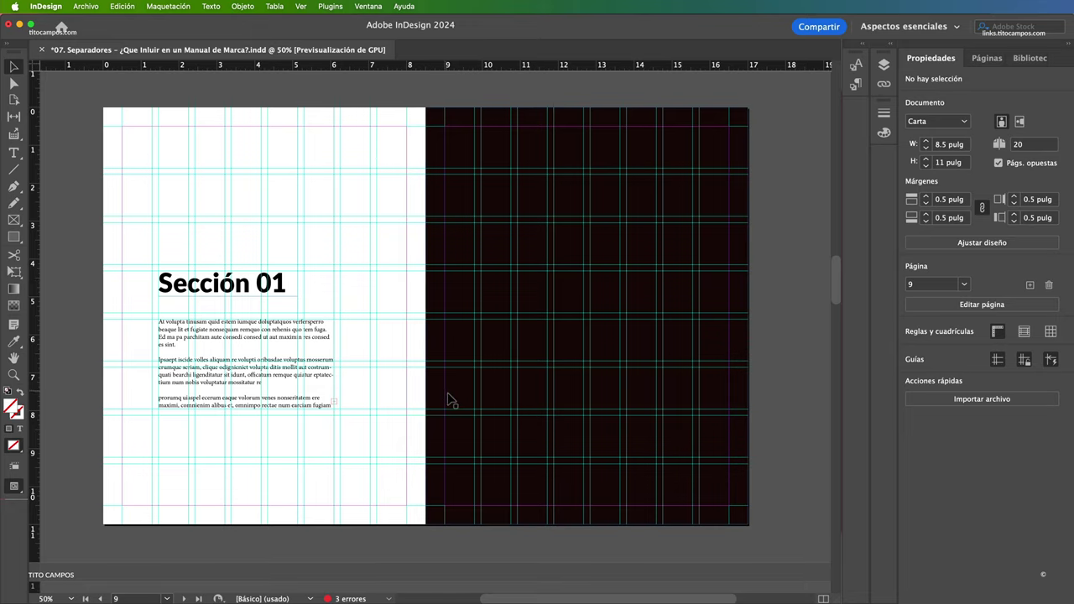
Move the "Sección 01" title and the placeholder text frame together up to a Y position of 1.7708 inches
key("w")
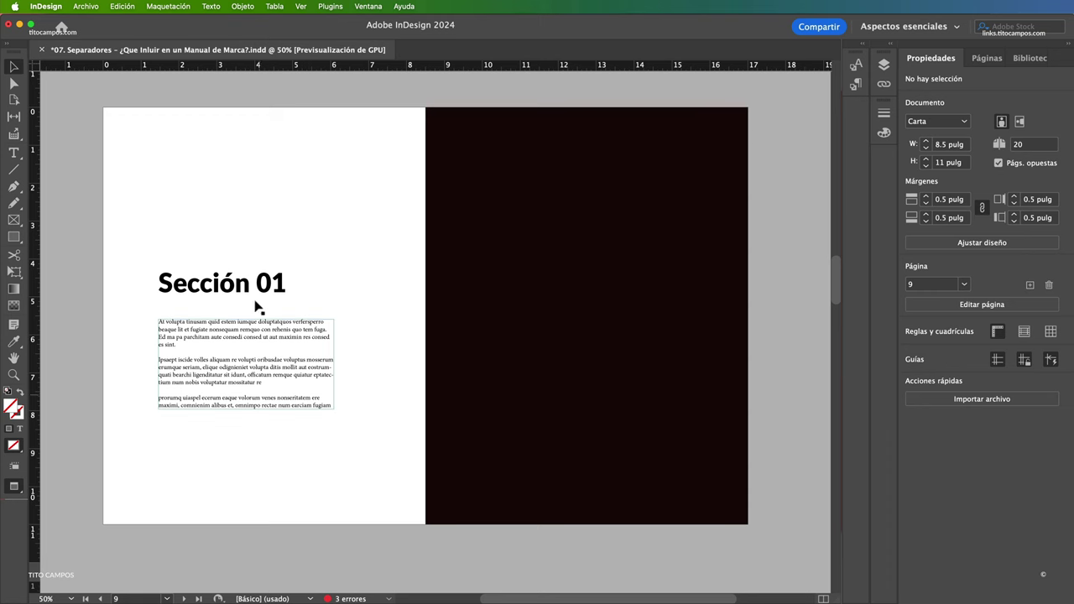
key("super+semicolon")
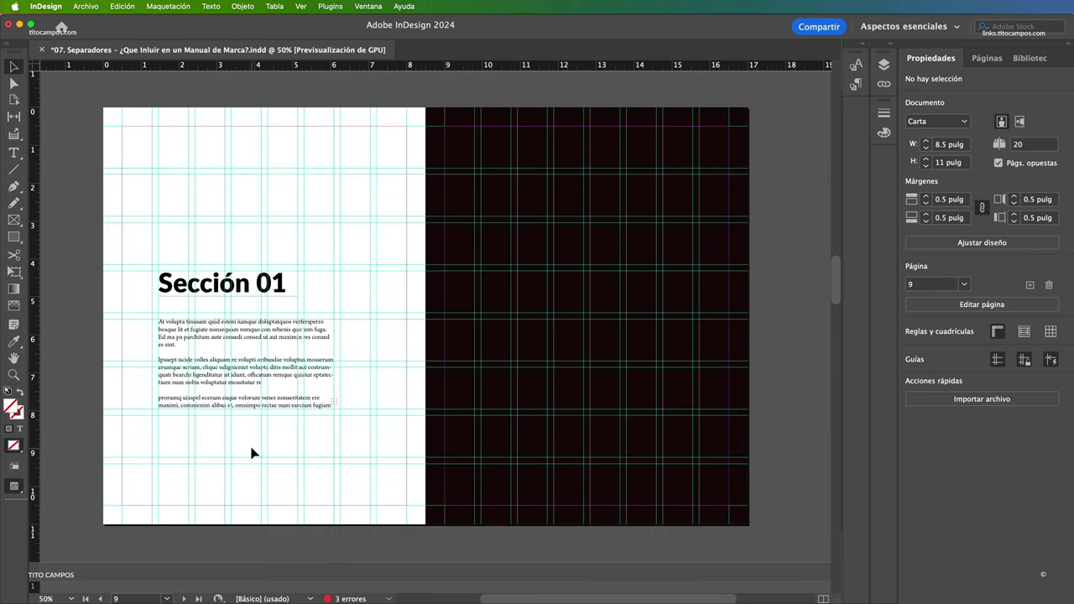
left_click_drag(200, 289, 208, 198)
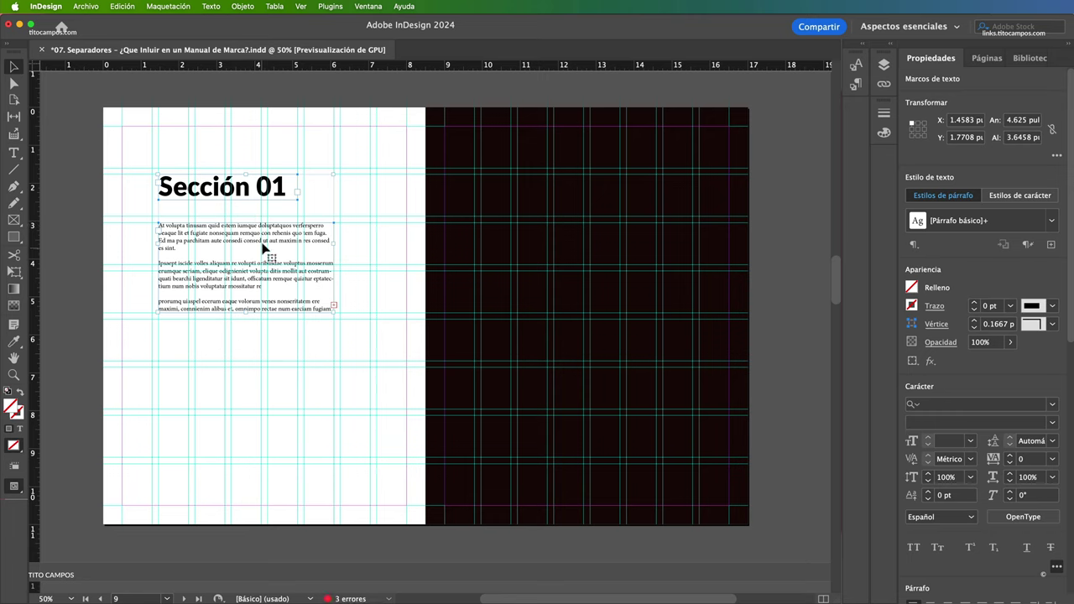
mouse_move(266, 241)
left_mouse_down()
mouse_move(276, 294)
mouse_move(267, 241)
left_mouse_up()
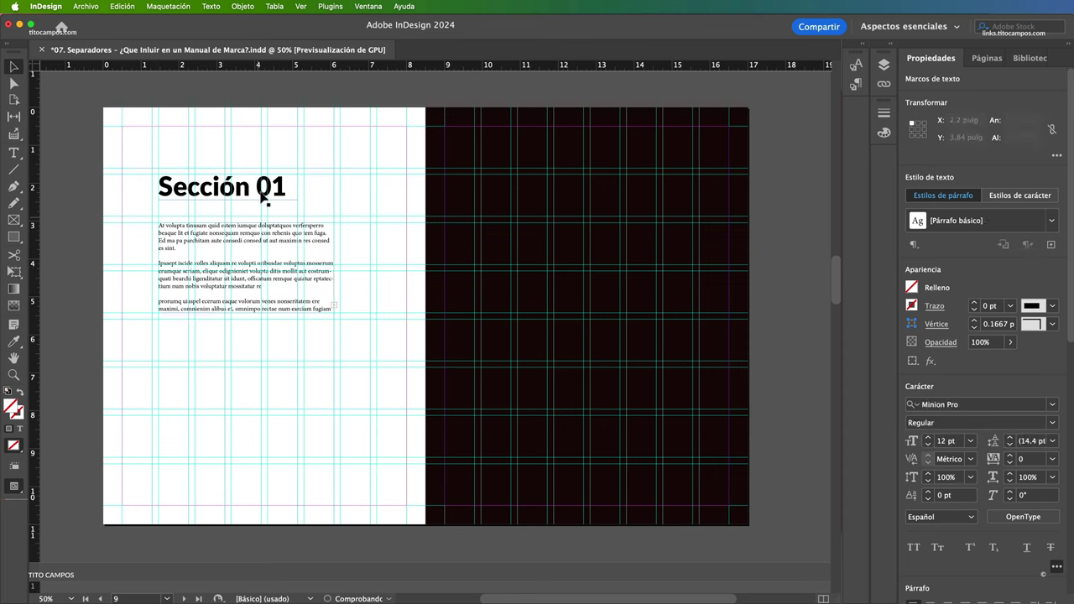
Move only the placeholder text frame down to a Y position of 6.8542 inches, deselect it and check the spread without guides
left_click(115, 270)
left_click(193, 216)
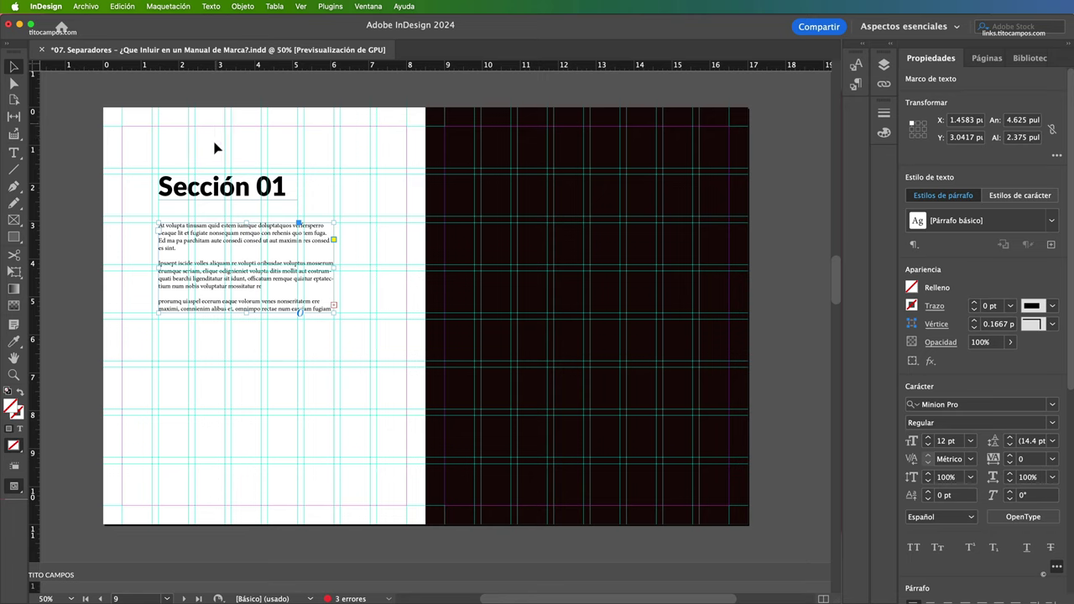
left_click_drag(224, 246, 222, 386)
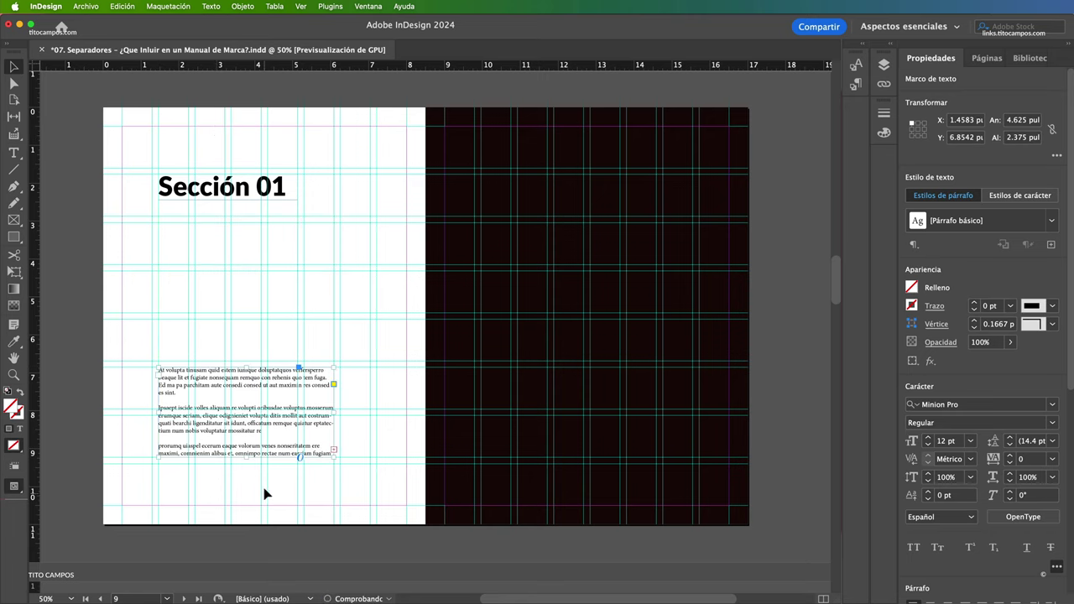
left_click(83, 408)
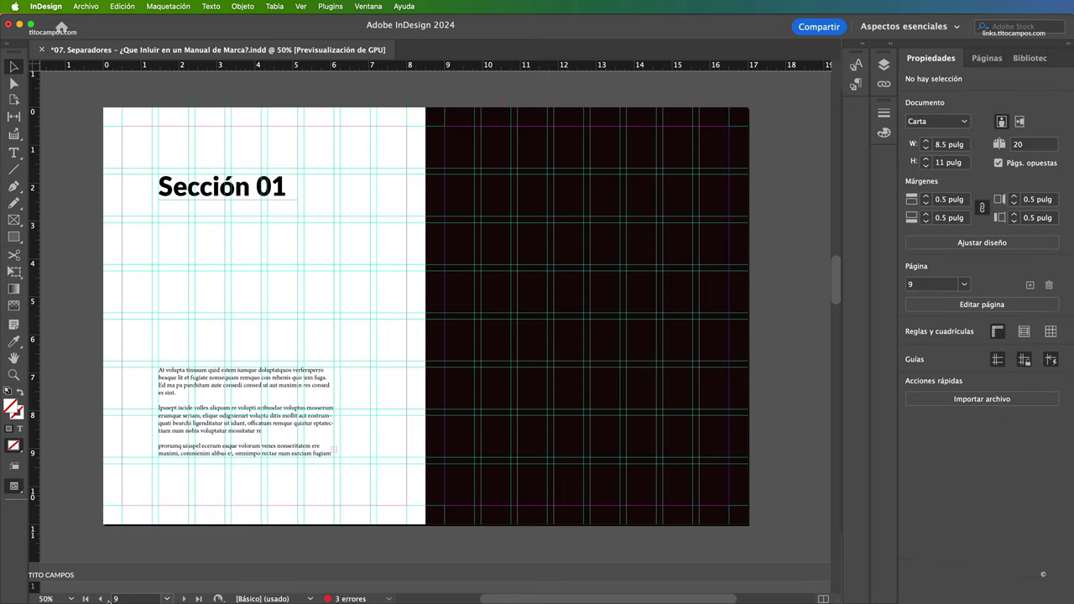
key("w")
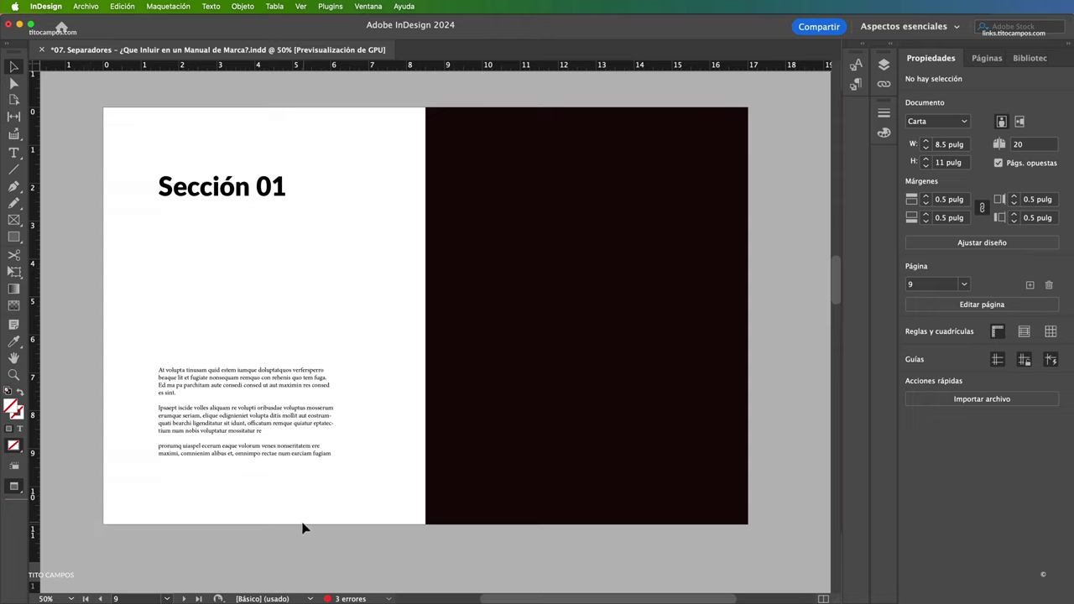
key("w")
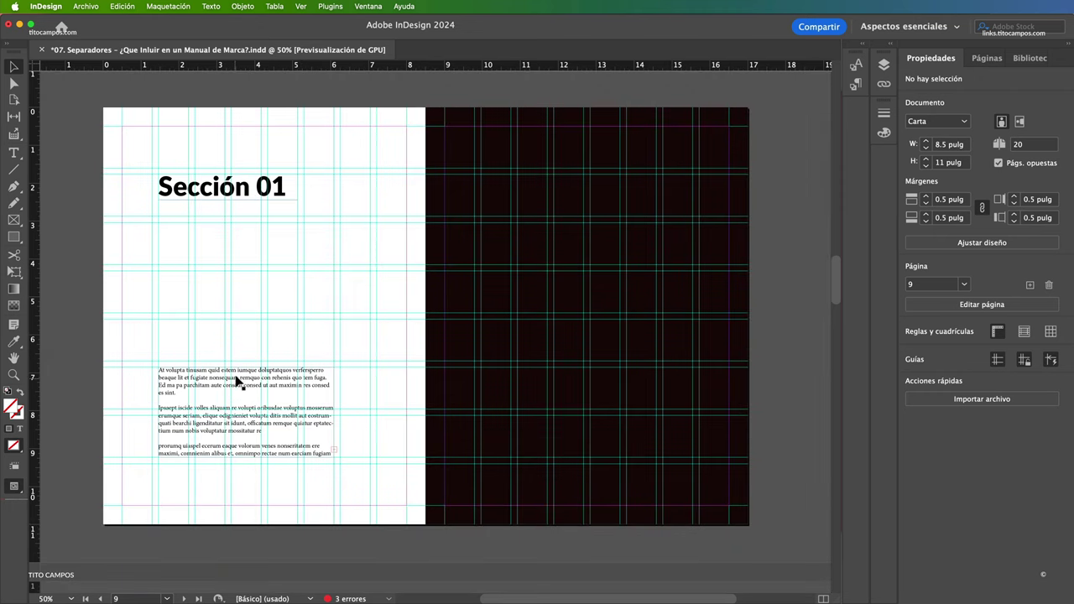
Duplicate the placeholder text frame onto the dark page at X 10.9167, Y 4.3125 inches and narrow it to 3.6667 inches
left_click_drag(235, 383, 593, 297)
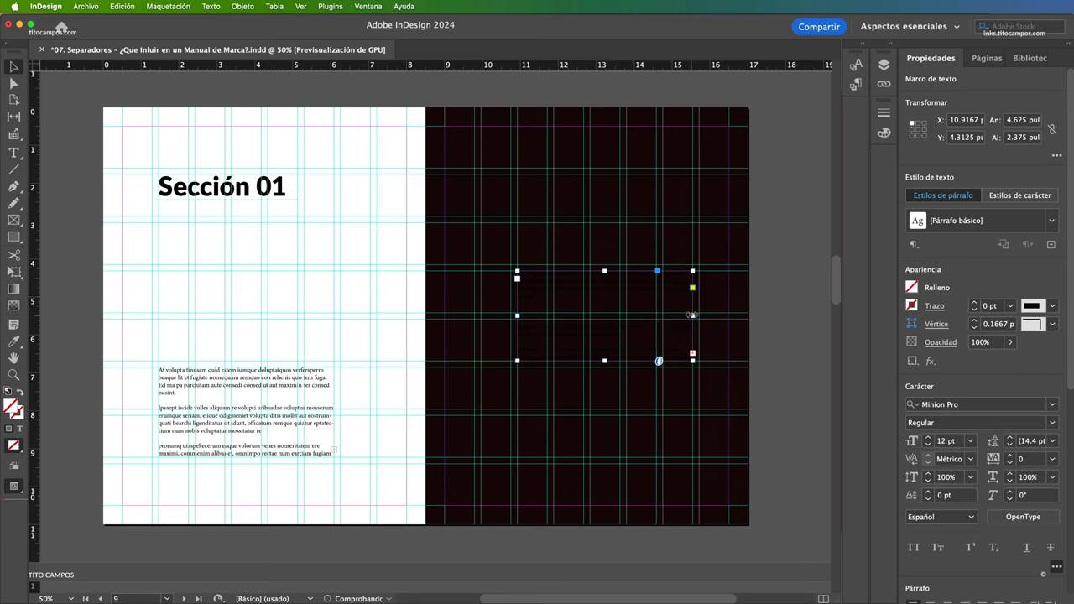
left_click_drag(692, 315, 656, 315)
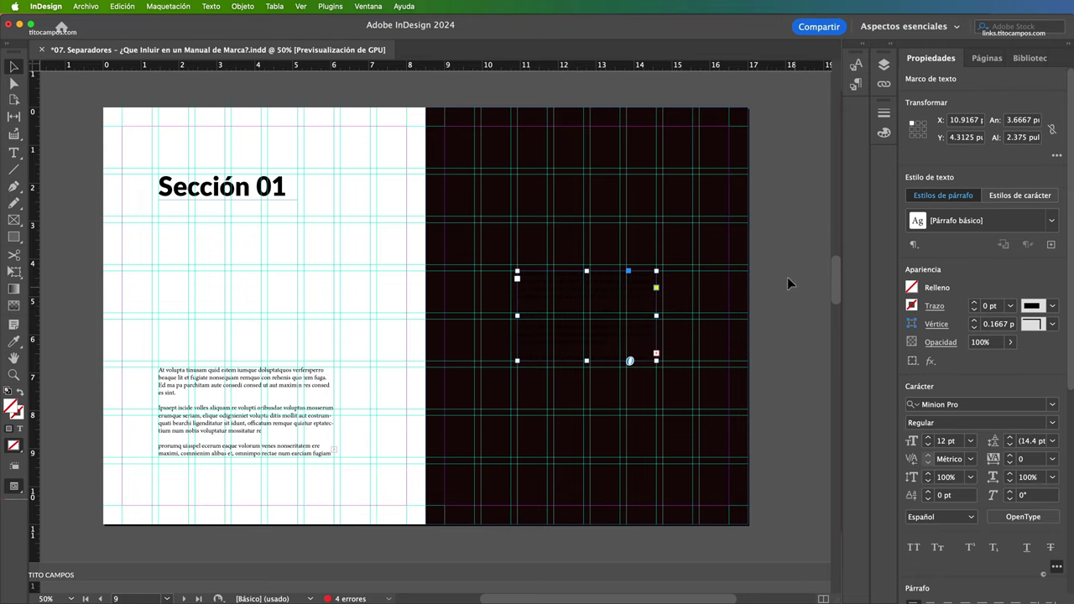
Set the fill of the text in the frame on the dark page to the [Papel] swatch
left_click(18, 429)
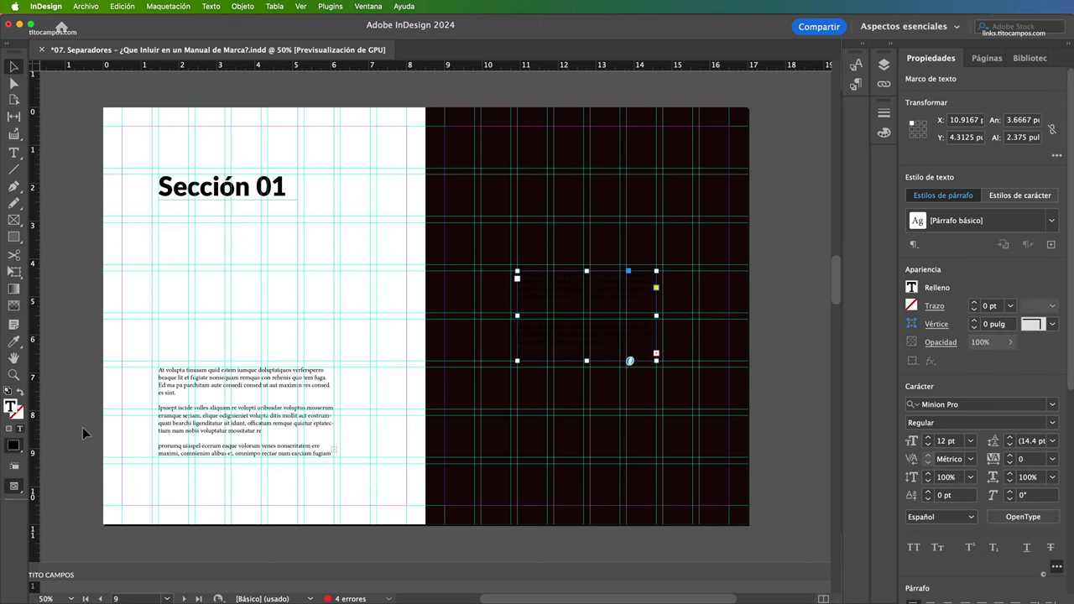
left_click(911, 288)
left_click(781, 407)
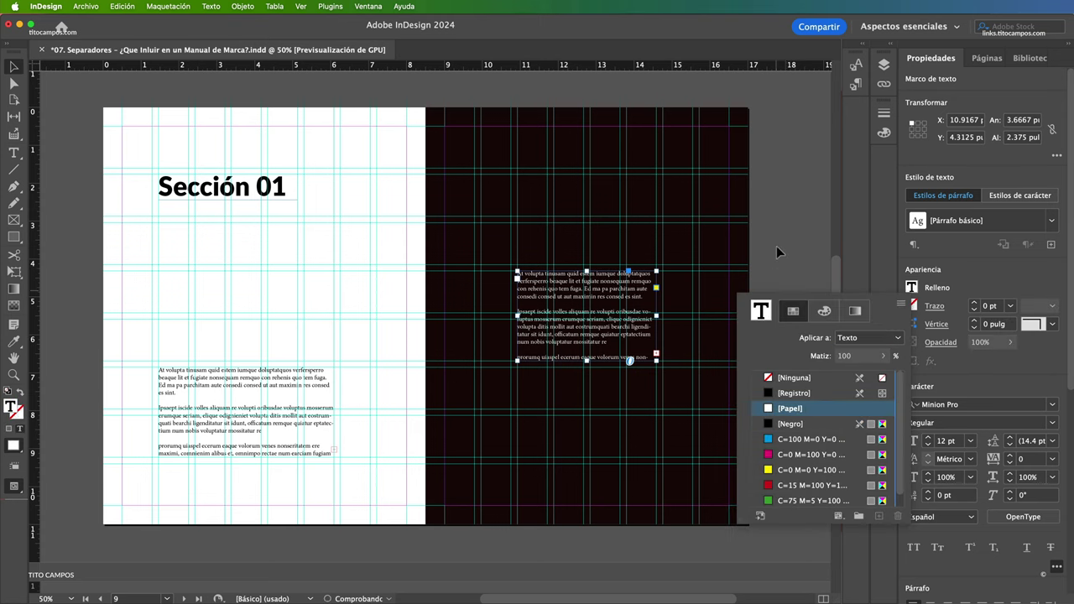
Change the font of all the text in the dark page's frame to Lato Italic
key("super+a")
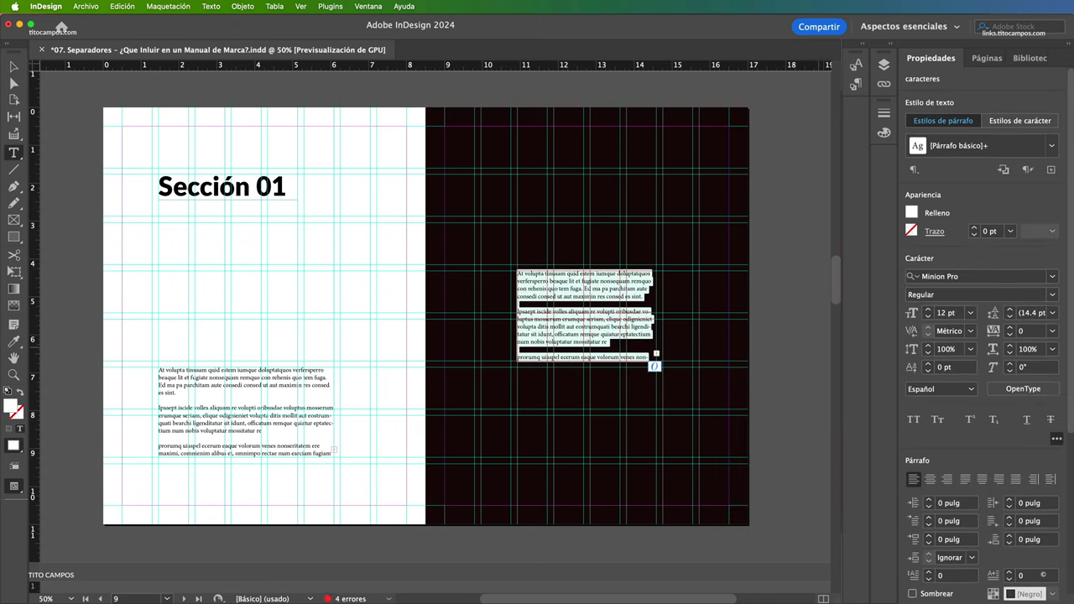
left_click(973, 276)
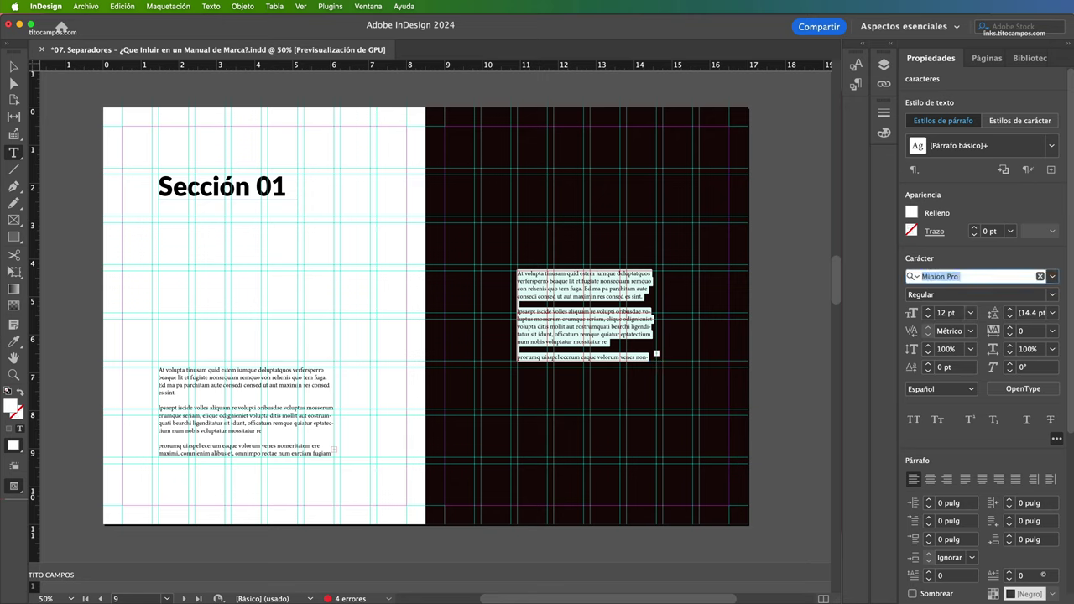
type("lato")
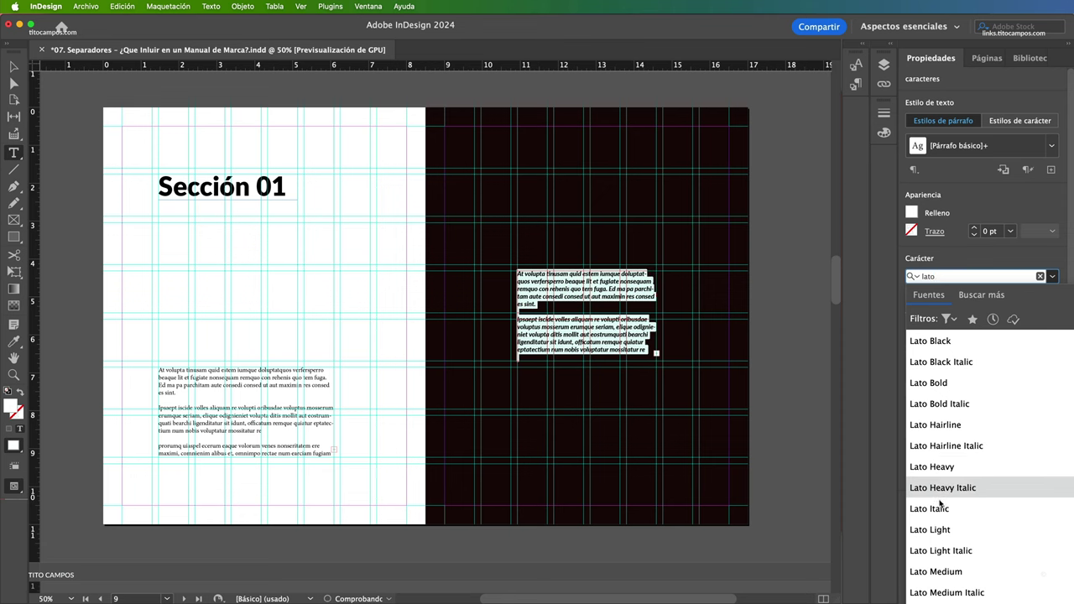
left_click(939, 511)
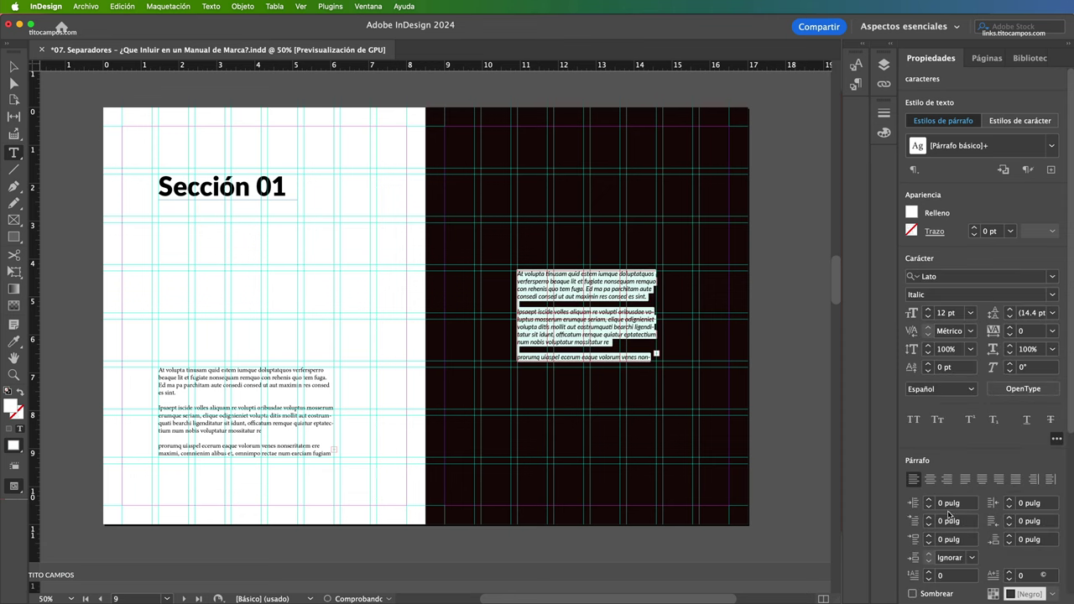
Increase the size of the italic text on the dark page to 19 pt and finish editing the text
left_click(928, 310)
left_click(928, 310)
left_click(928, 310)
left_click(928, 310)
left_click(929, 310)
left_click(928, 310)
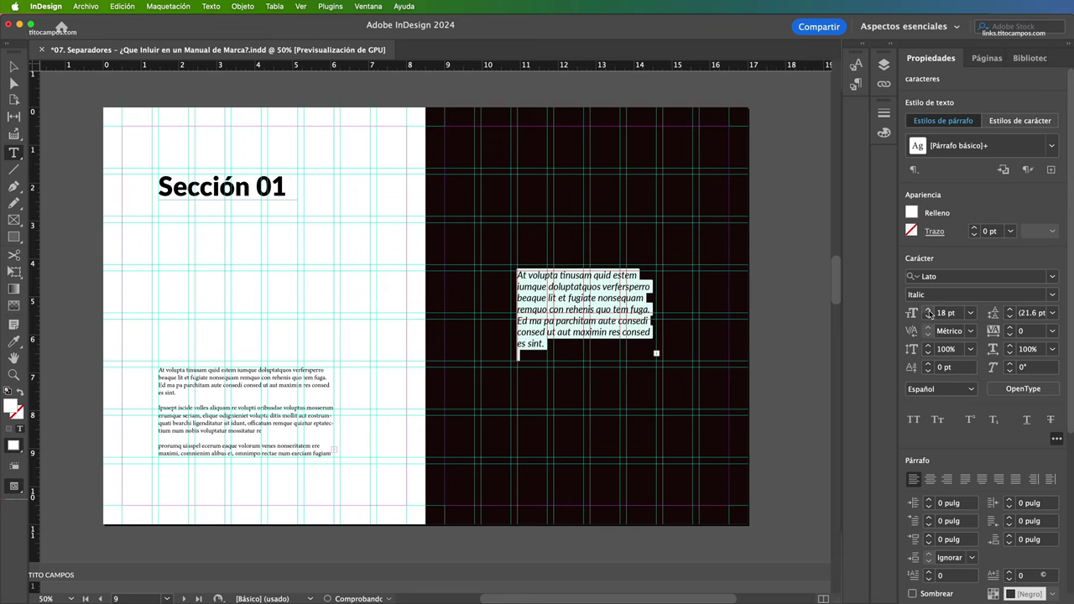
left_click(928, 310)
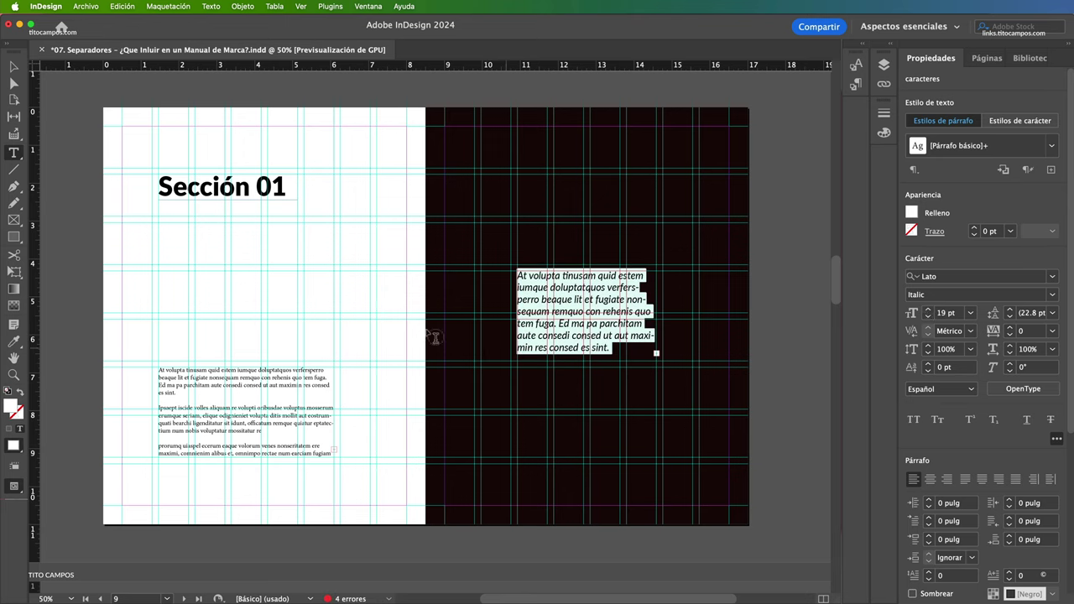
left_click(14, 66)
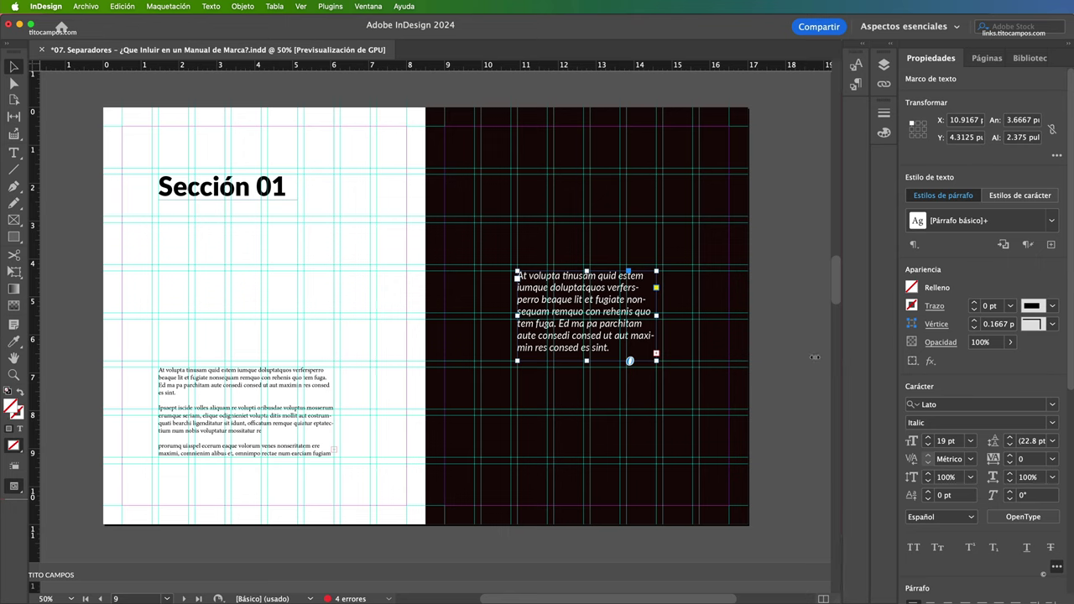
Check the italic text frame's placement on the dark page, deselect everything and preview the spread without guides
left_click(660, 355)
left_click(709, 316)
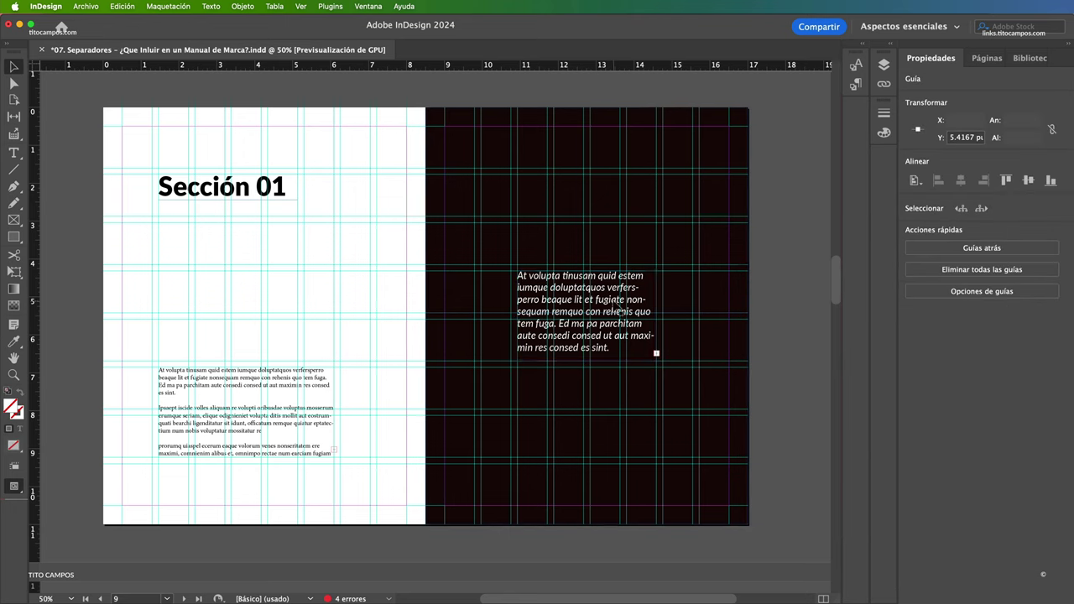
left_click(617, 345)
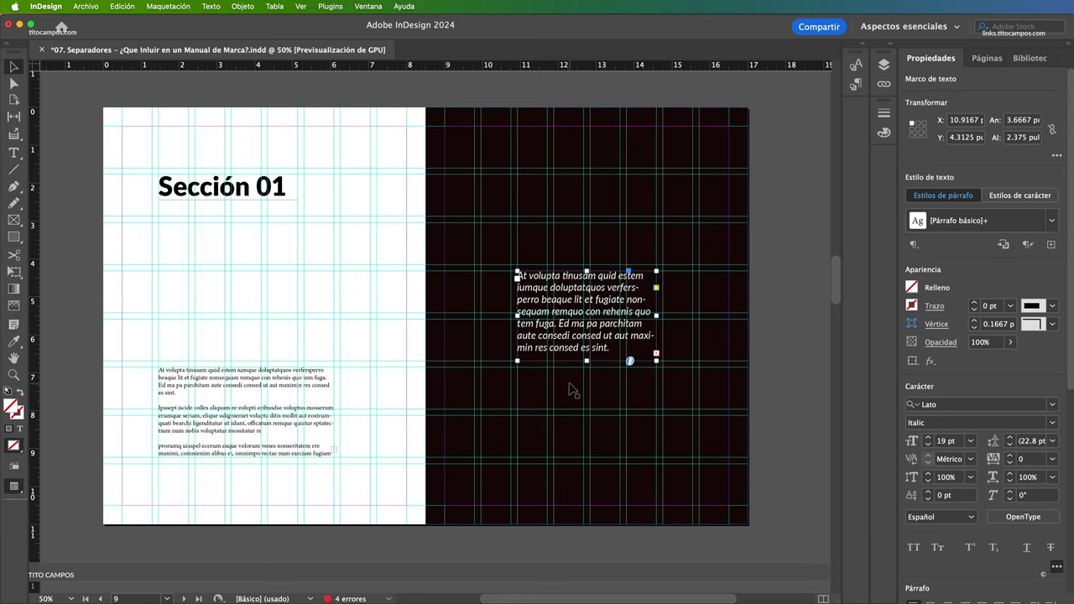
left_click(789, 426)
key("w")
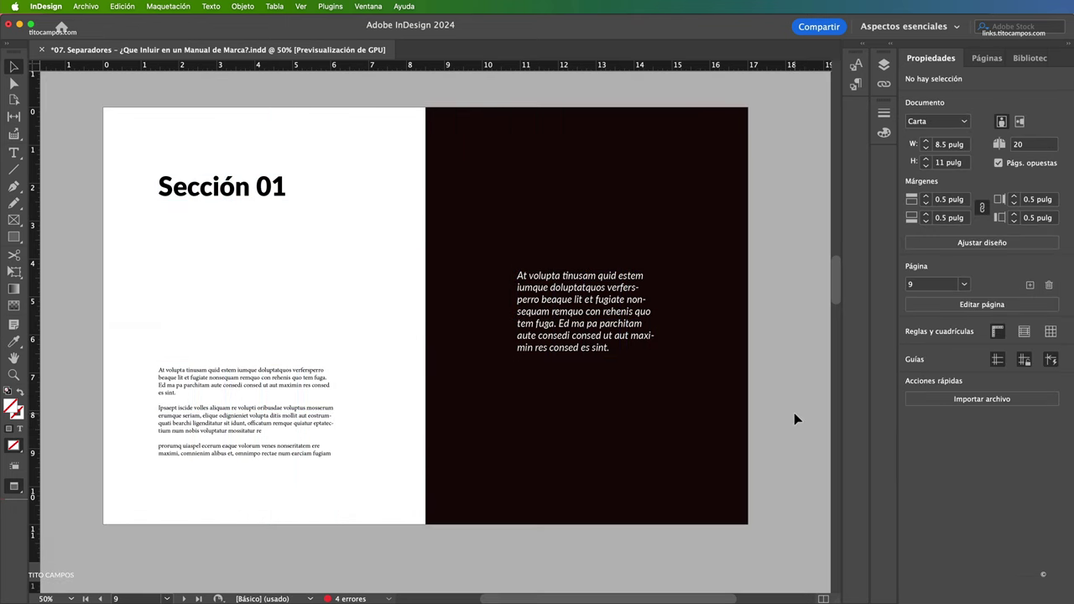